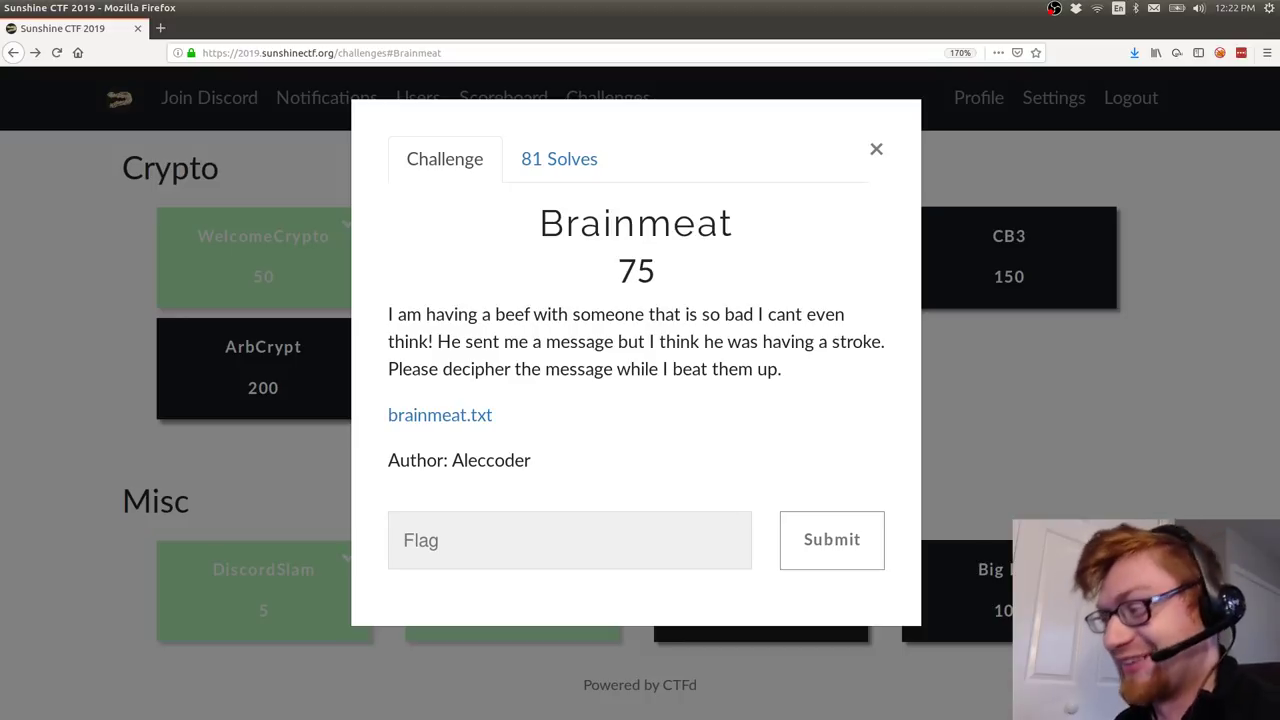
# Copy the brainmeat.txt link address from the Brainmeat challenge page in Firefox.
pyautogui.rightClick(449, 415)
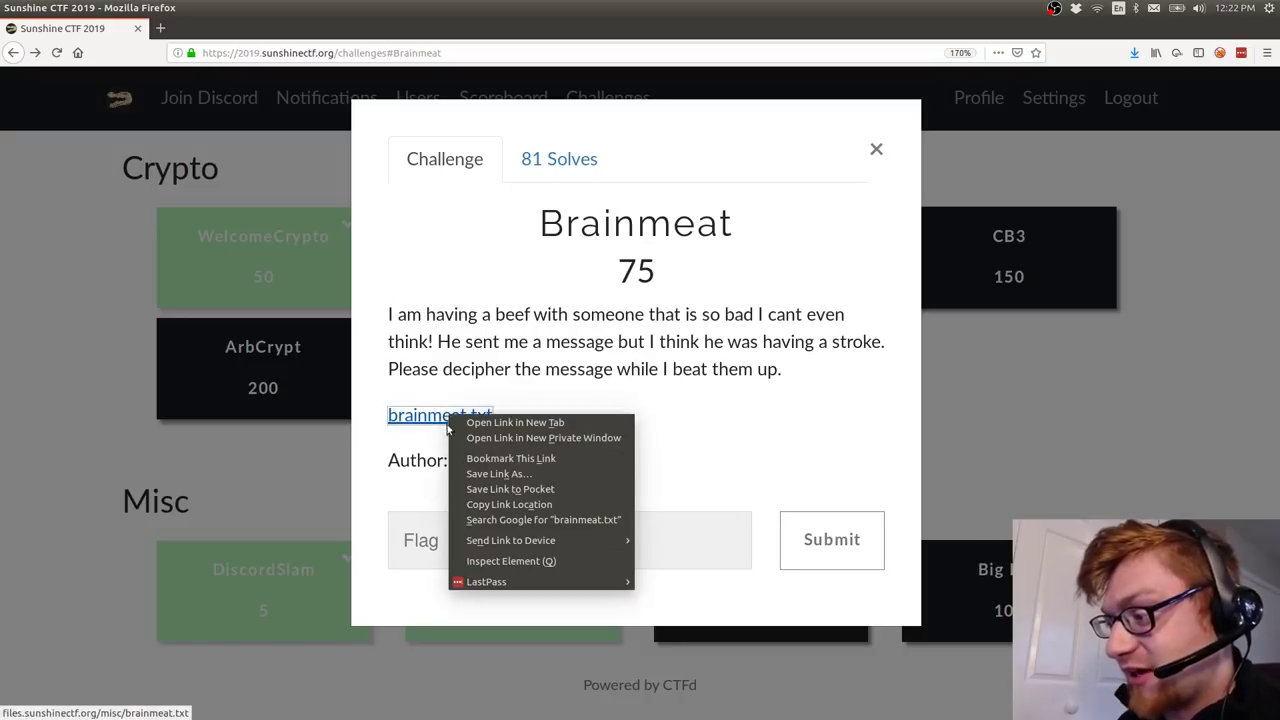
pyautogui.click(472, 504)
pyautogui.hotkey('alt', 'Tab')
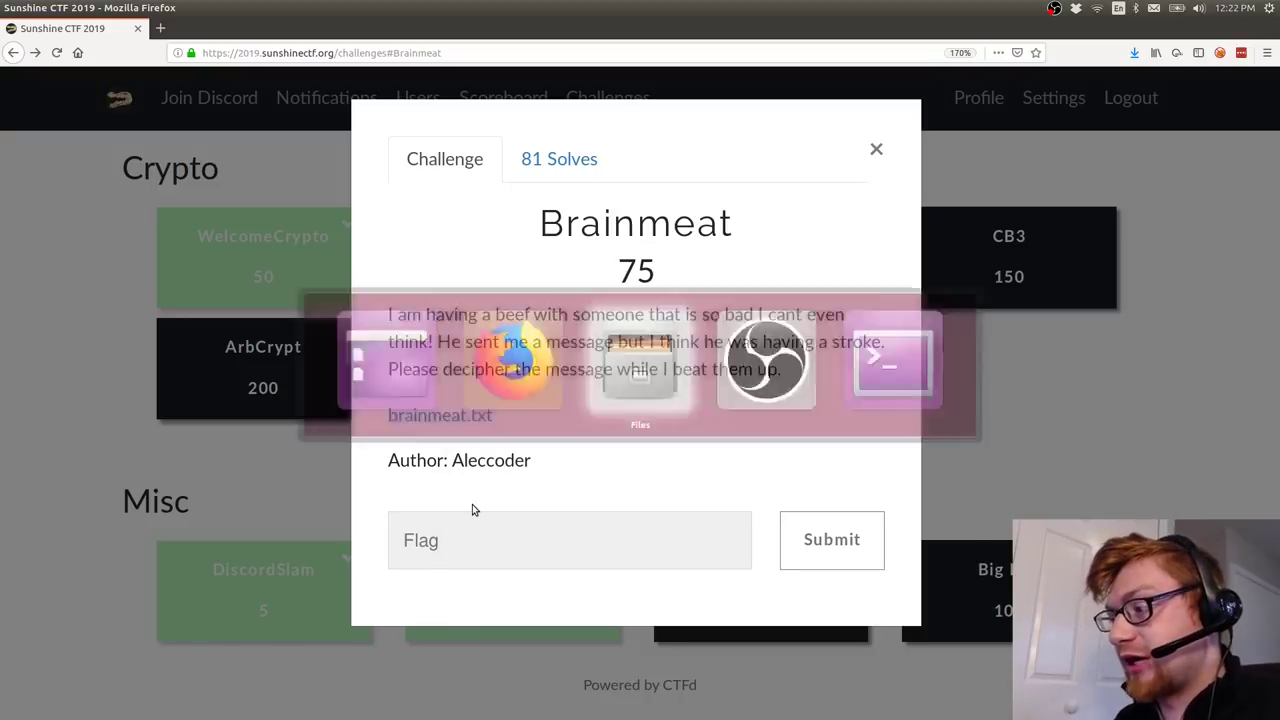
# Download brainmeat.txt with wget from the copied URL and open it with subl.
pyautogui.hotkey('alt', 'Tab')
pyautogui.hotkey('alt', 'Tab')
pyautogui.write('wget ')
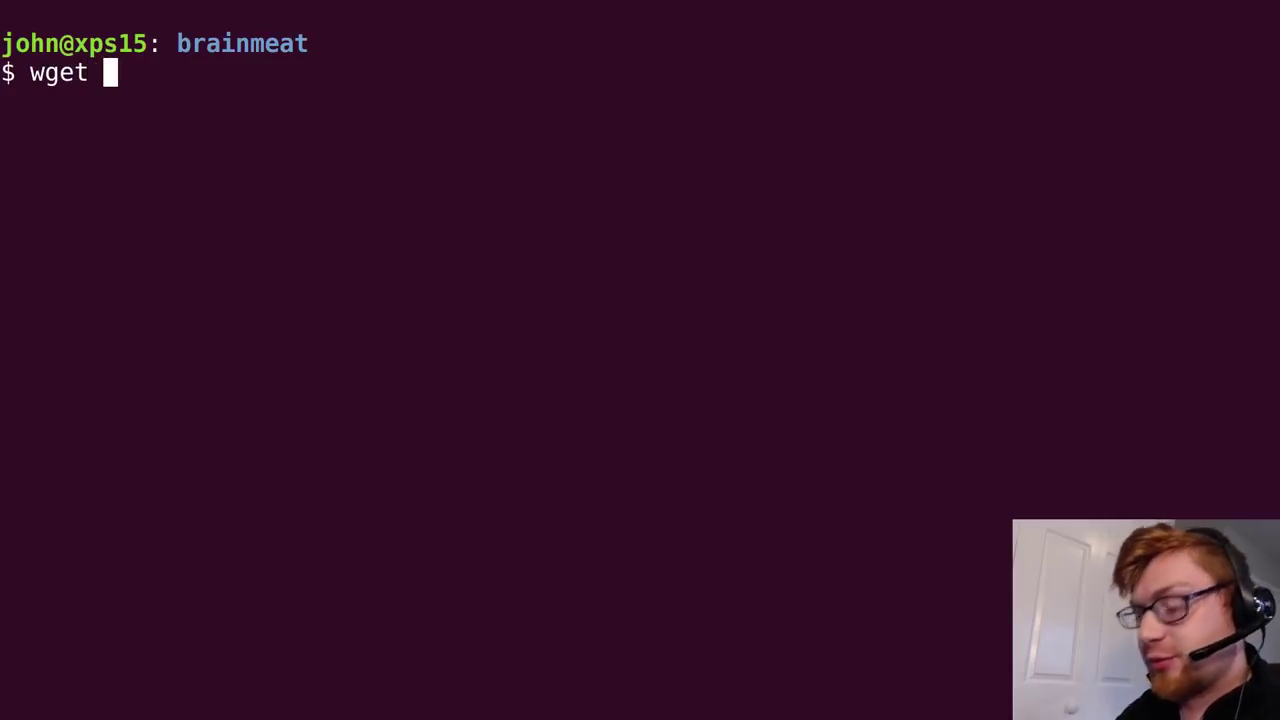
pyautogui.write('""')
pyautogui.press('Left')
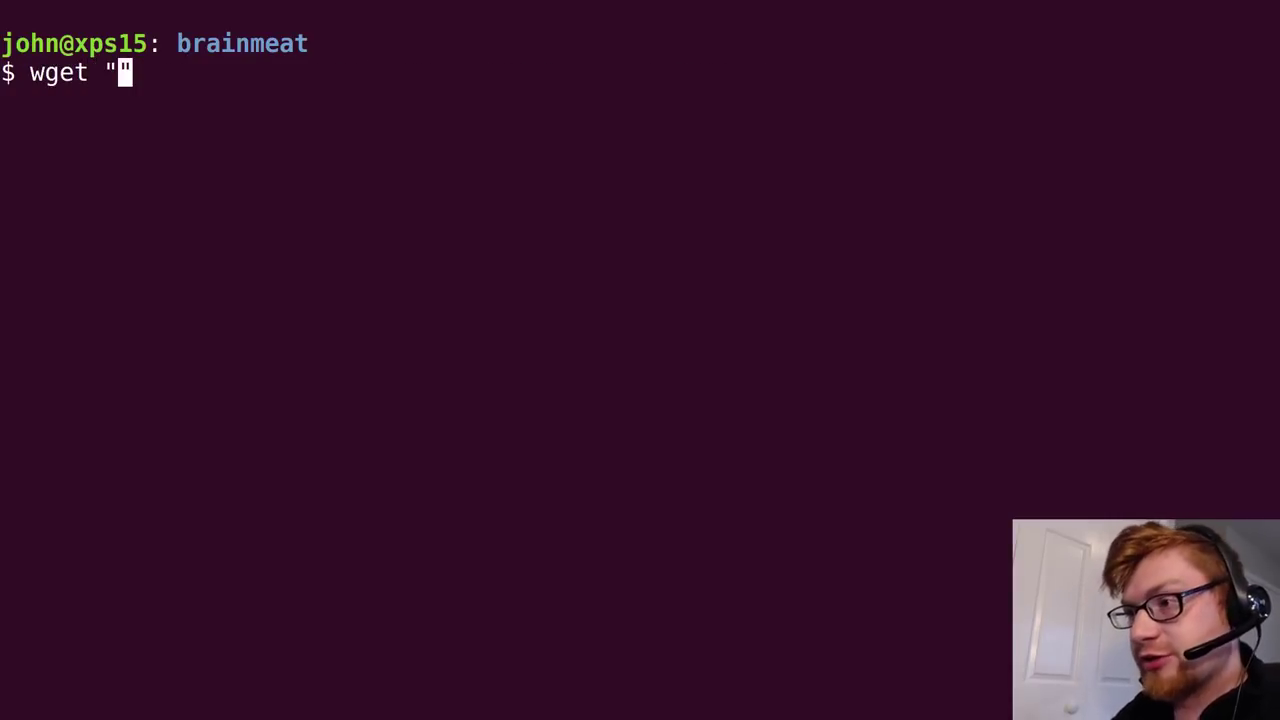
pyautogui.hotkey('ctrl', 'shift', 'v')
pyautogui.press('Return')
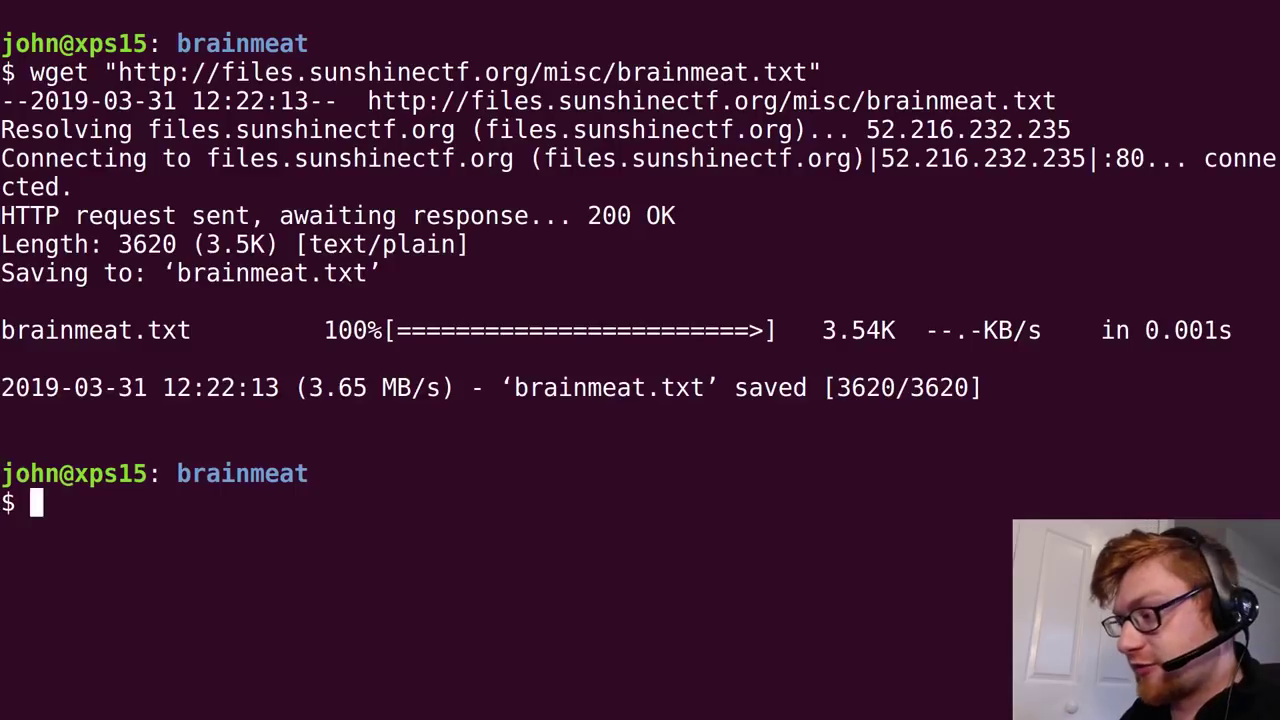
pyautogui.write('subl')
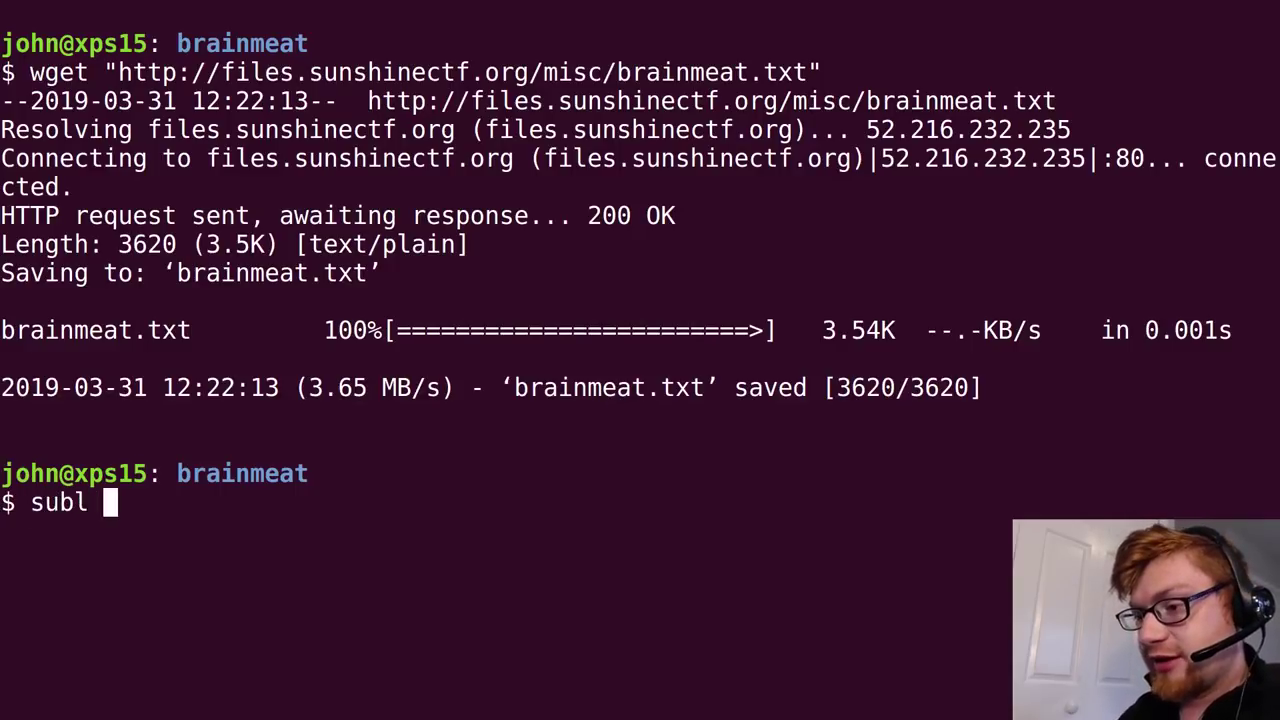
pyautogui.write(' brainmeat.txt')
pyautogui.press('Return')
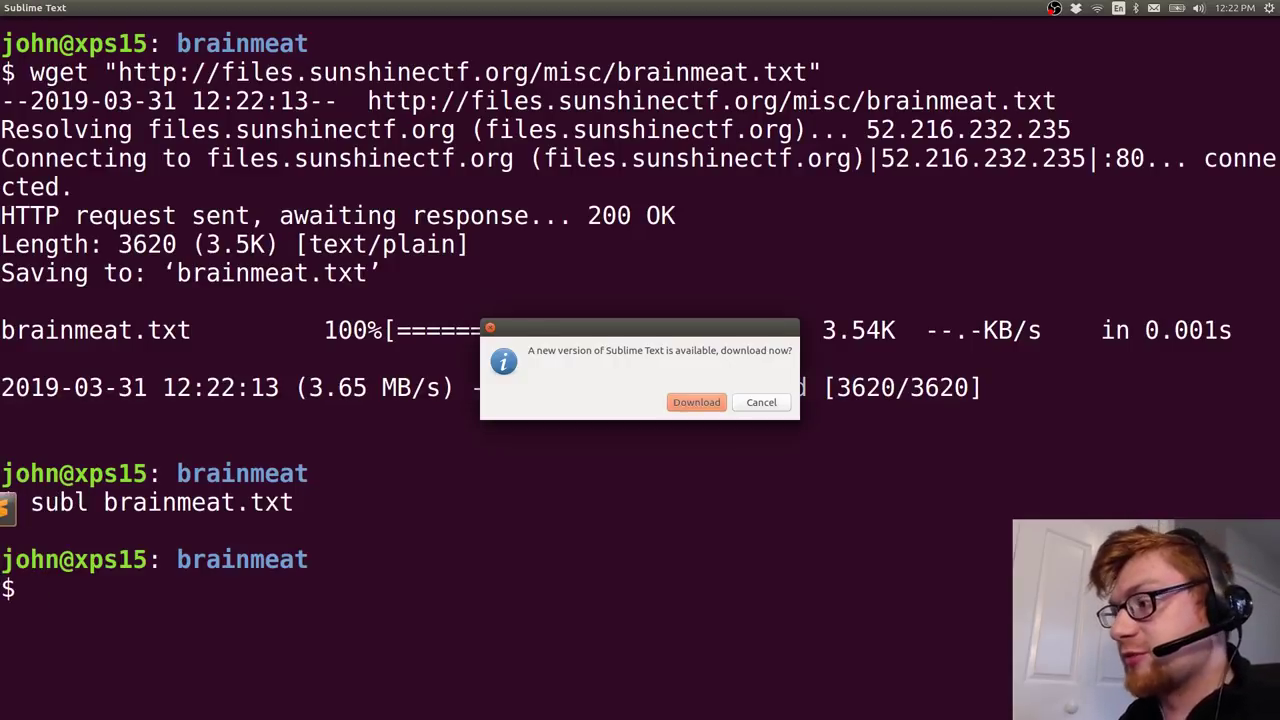
pyautogui.press('Escape')
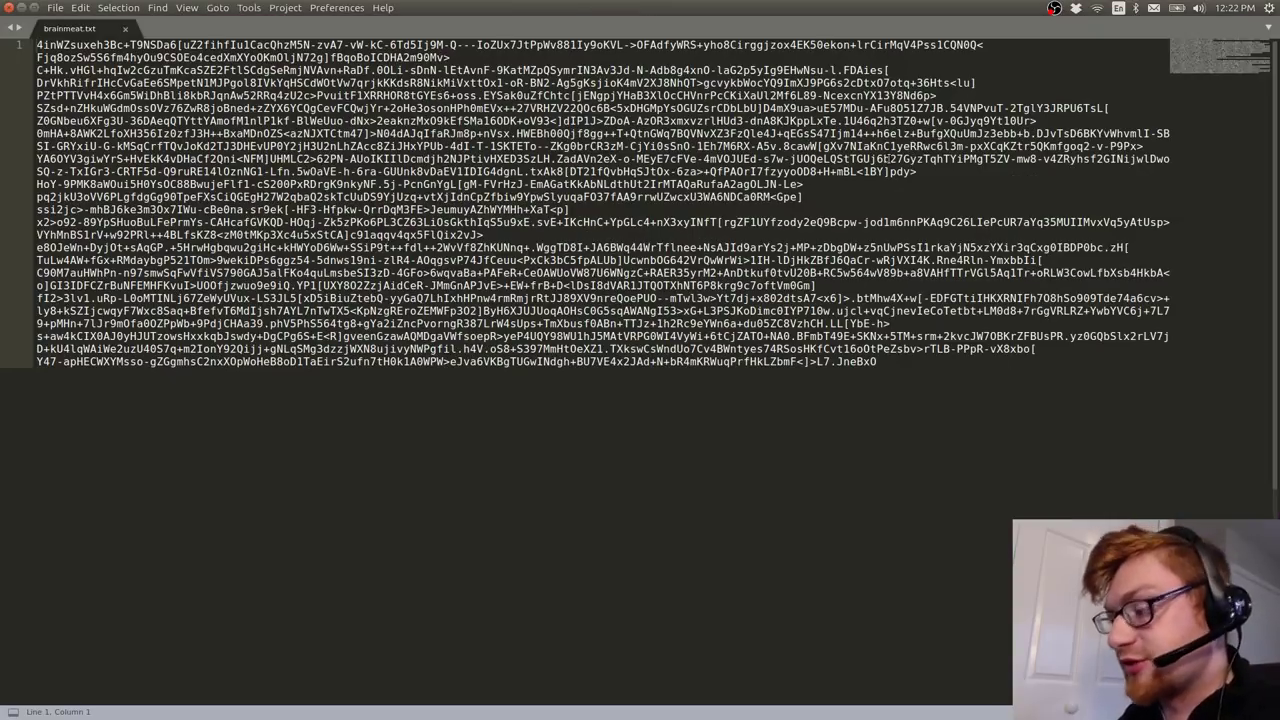
# Enlarge the font and step through the scrambled lines of brainmeat.txt.
pyautogui.hotkey('ctrl', '=')
pyautogui.hotkey('ctrl', '=')
pyautogui.hotkey('ctrl', '=')
pyautogui.hotkey('ctrl', '=')
pyautogui.hotkey('ctrl', '=')
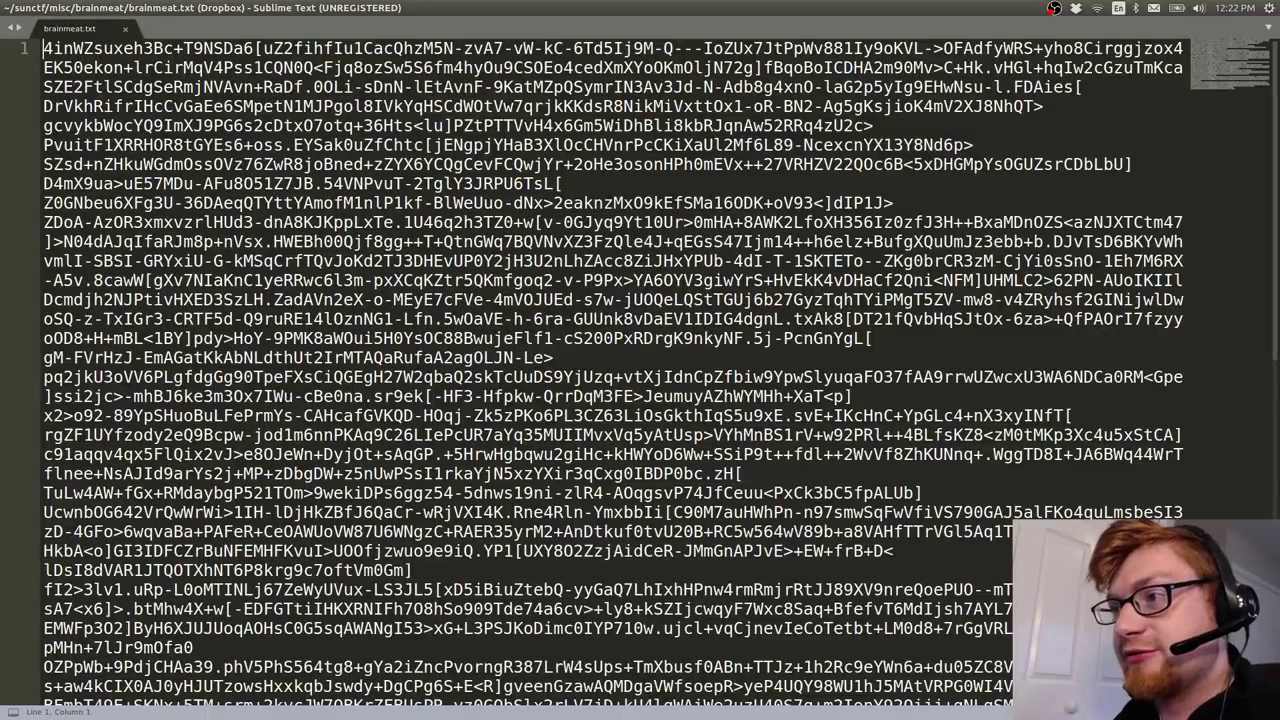
pyautogui.hotkey('shift', 'Down')
pyautogui.hotkey('shift', 'Down')
pyautogui.hotkey('shift', 'Down')
pyautogui.hotkey('shift', 'Down')
pyautogui.hotkey('shift', 'Down')
pyautogui.hotkey('shift', 'Down')
pyautogui.hotkey('shift', 'Down')
pyautogui.hotkey('shift', 'Down')
pyautogui.hotkey('shift', 'Down')
pyautogui.hotkey('shift', 'Down')
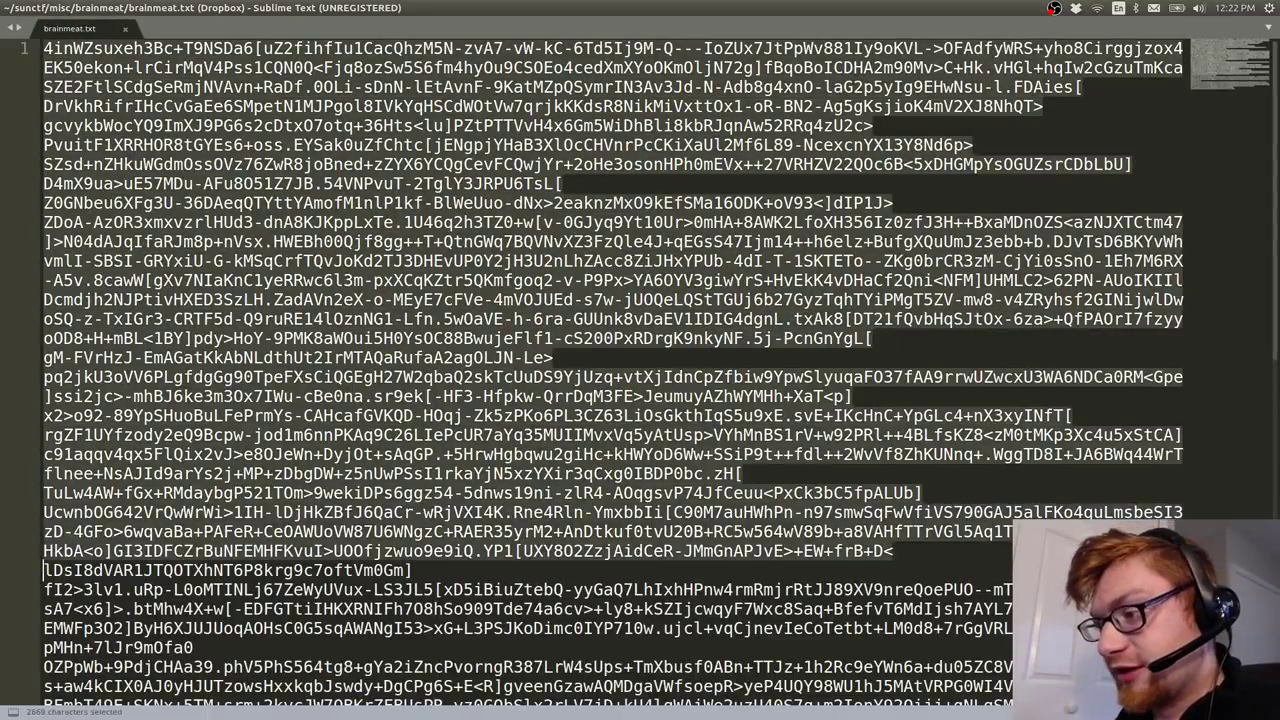
pyautogui.hotkey('shift', 'Down')
pyautogui.hotkey('shift', 'Down')
pyautogui.hotkey('shift', 'Down')
pyautogui.press('Right')
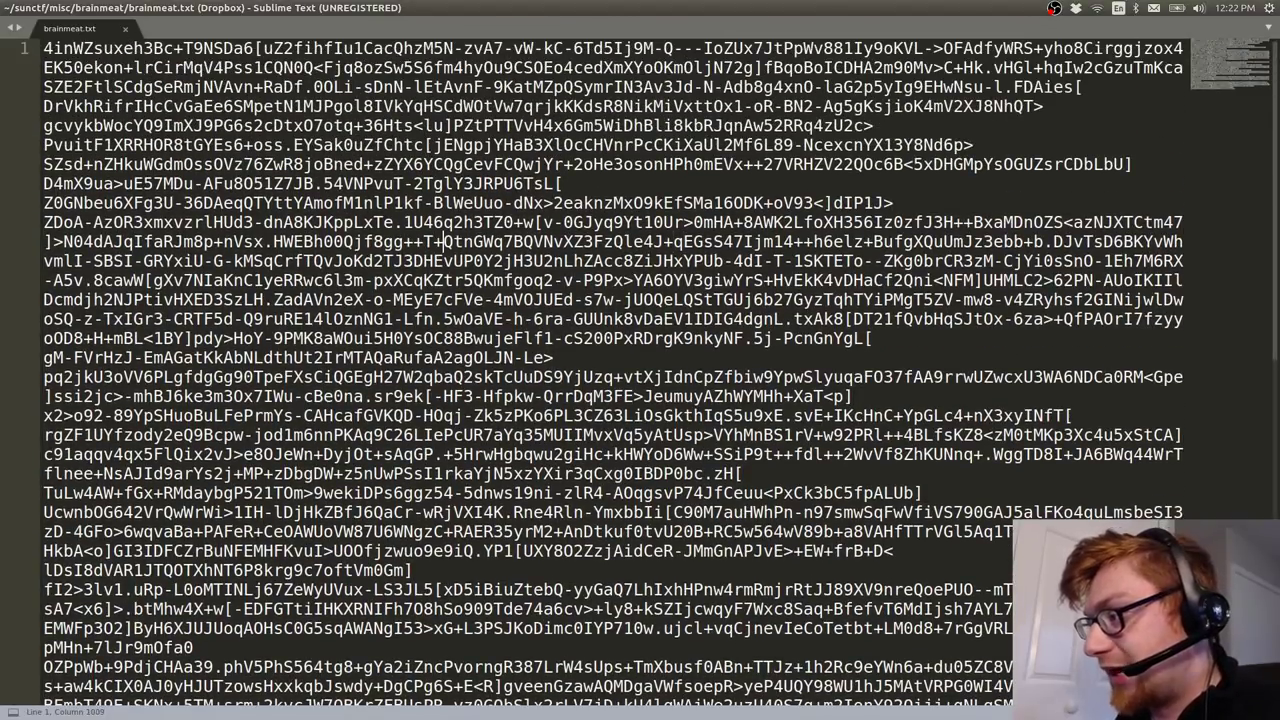
pyautogui.hotkey('ctrl', 'Right')
pyautogui.hotkey('ctrl', 'Right')
pyautogui.hotkey('ctrl', 'Right')
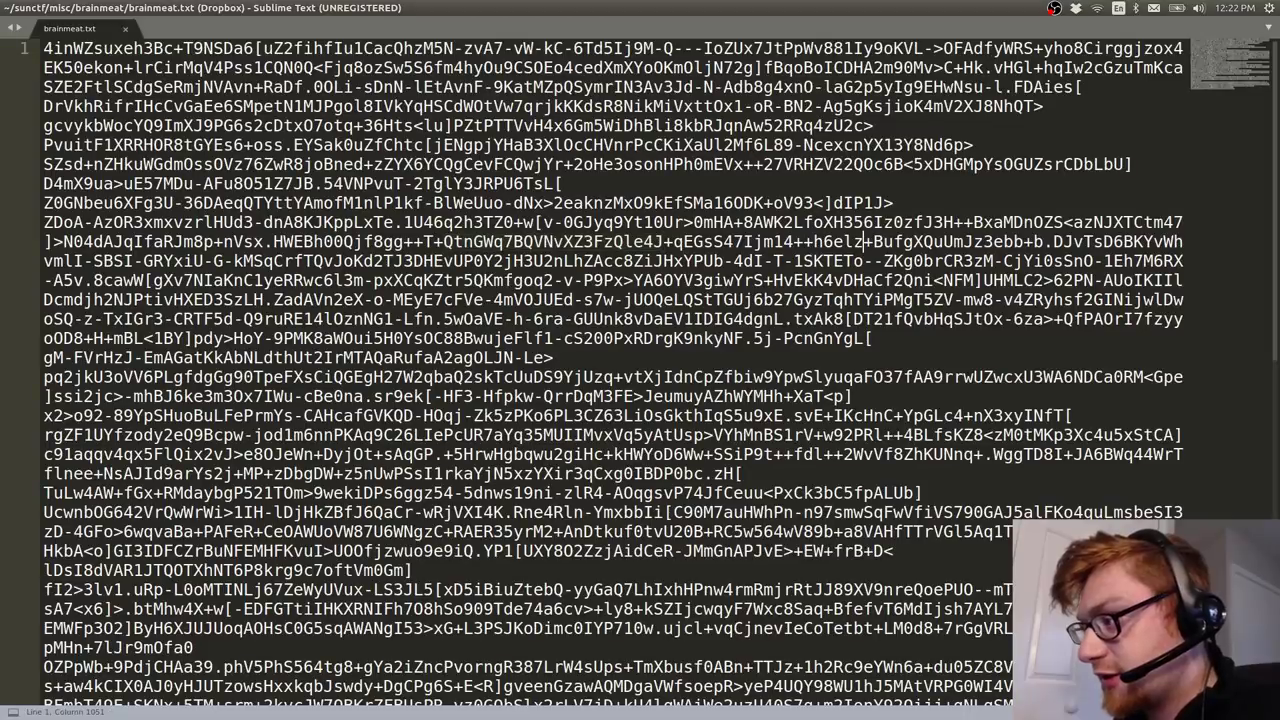
pyautogui.hotkey('ctrl', 'Right')
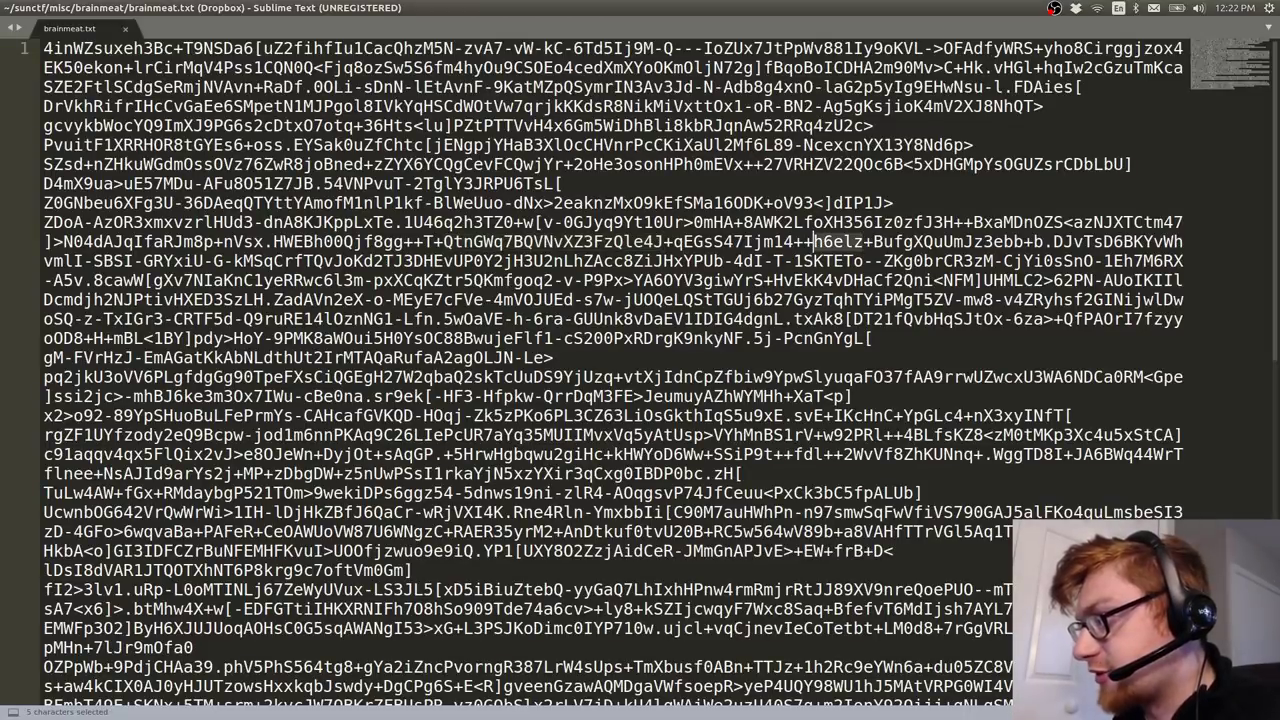
pyautogui.press('Up')
pyautogui.press('Up')
pyautogui.press('Up')
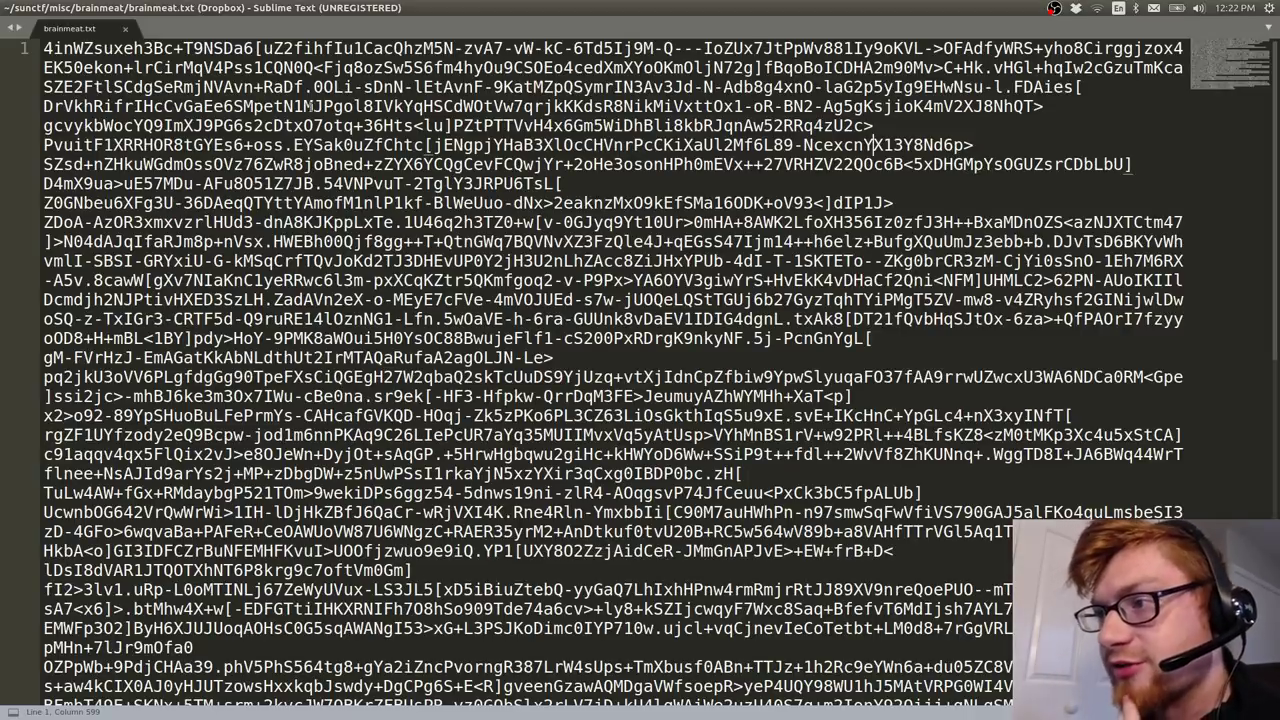
# Inspect the [ bracket, the dash and the > character on line 1.
pyautogui.doubleClick(258, 48)
pyautogui.click(258, 48)
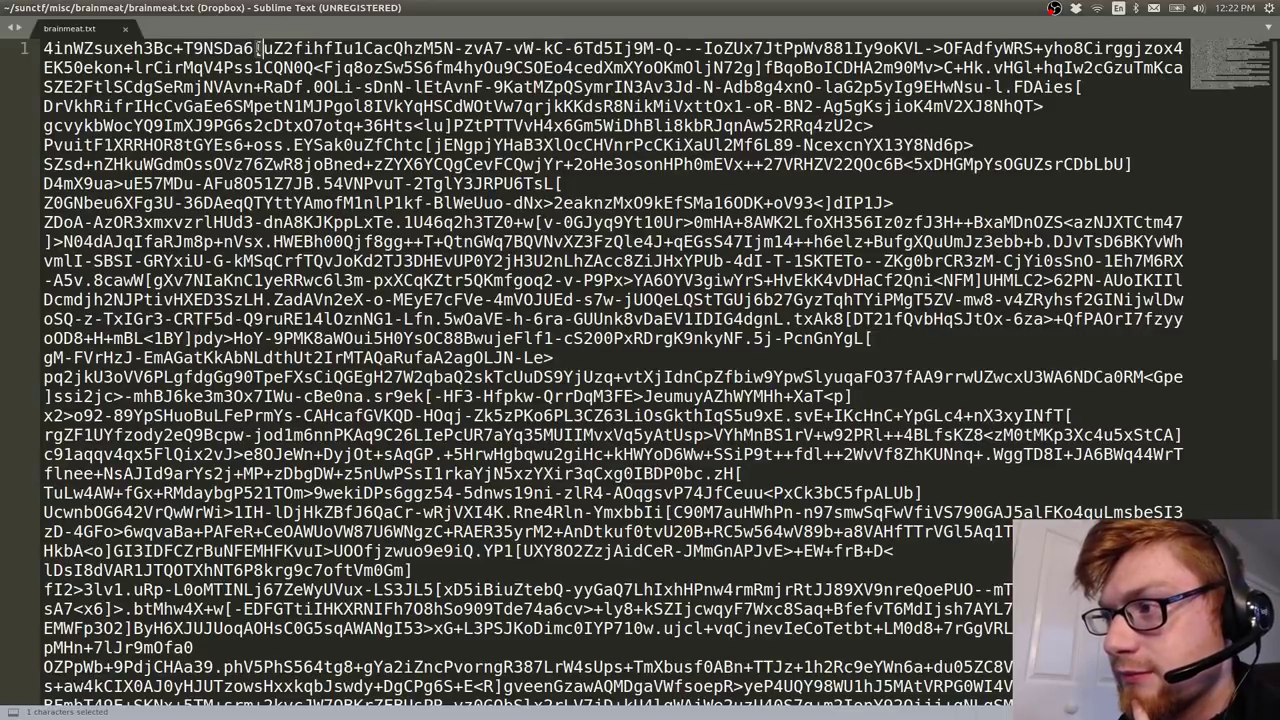
pyautogui.doubleClick(536, 48)
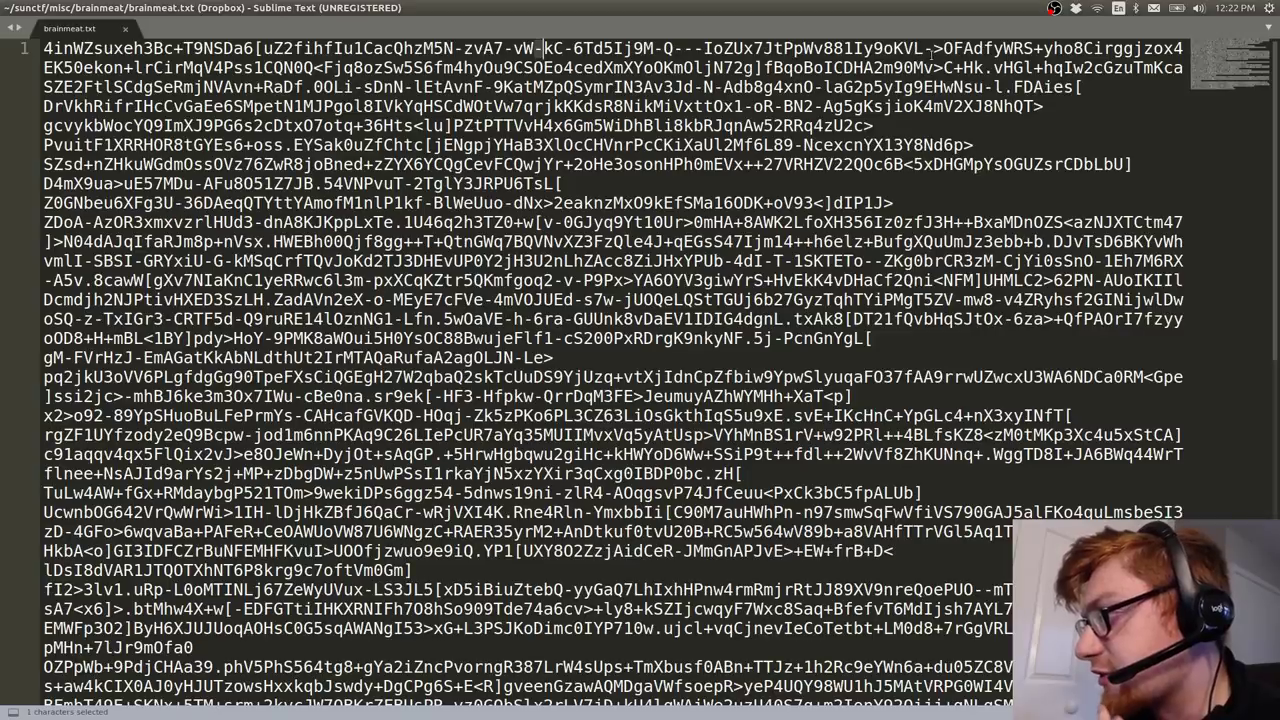
pyautogui.doubleClick(937, 48)
pyautogui.click(943, 48)
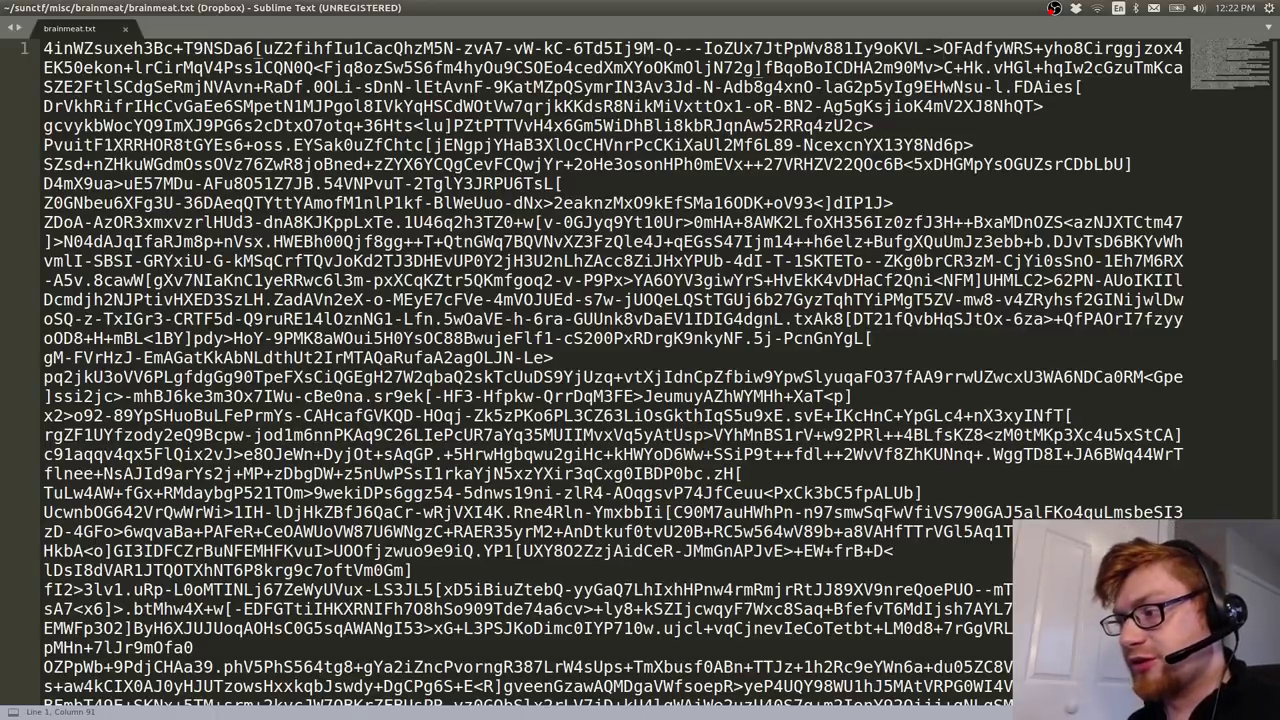
pyautogui.hotkey('alt', 'Tab')
# Clear the terminal and print brainmeat.txt's contents with cat.
pyautogui.hotkey('ctrl', 'l')
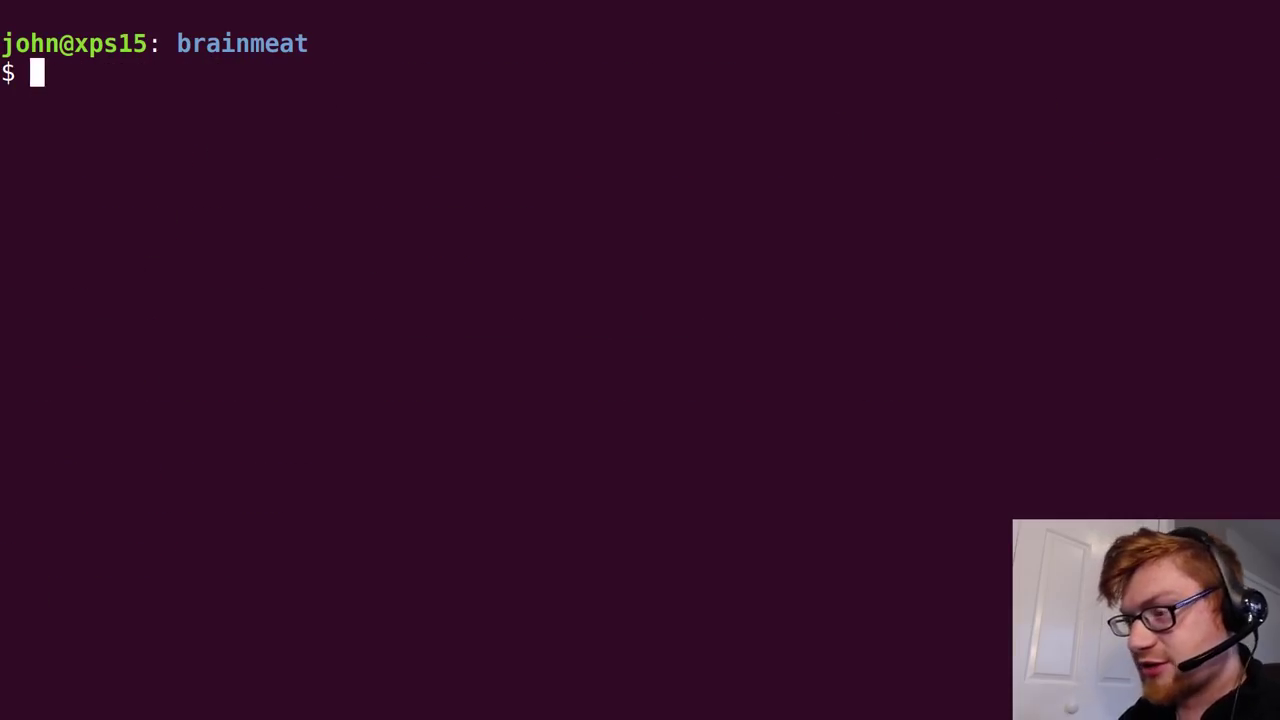
pyautogui.hotkey('alt', 'Tab')
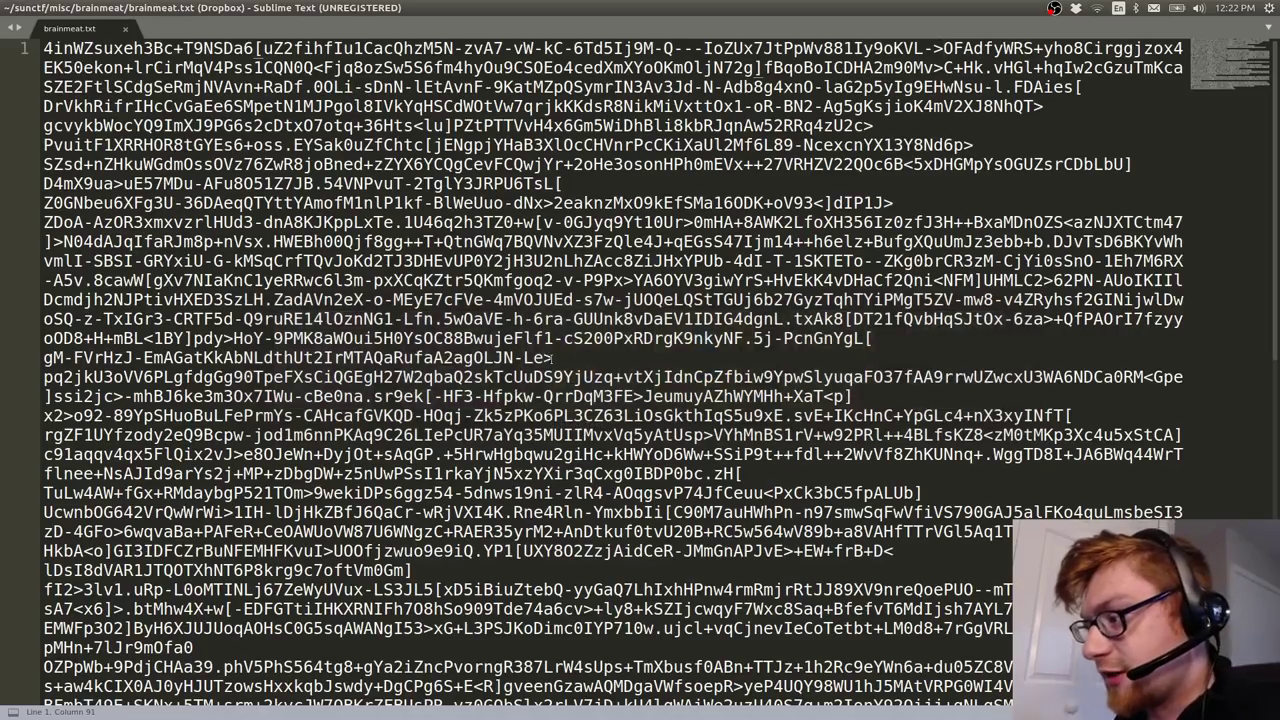
pyautogui.click(583, 299)
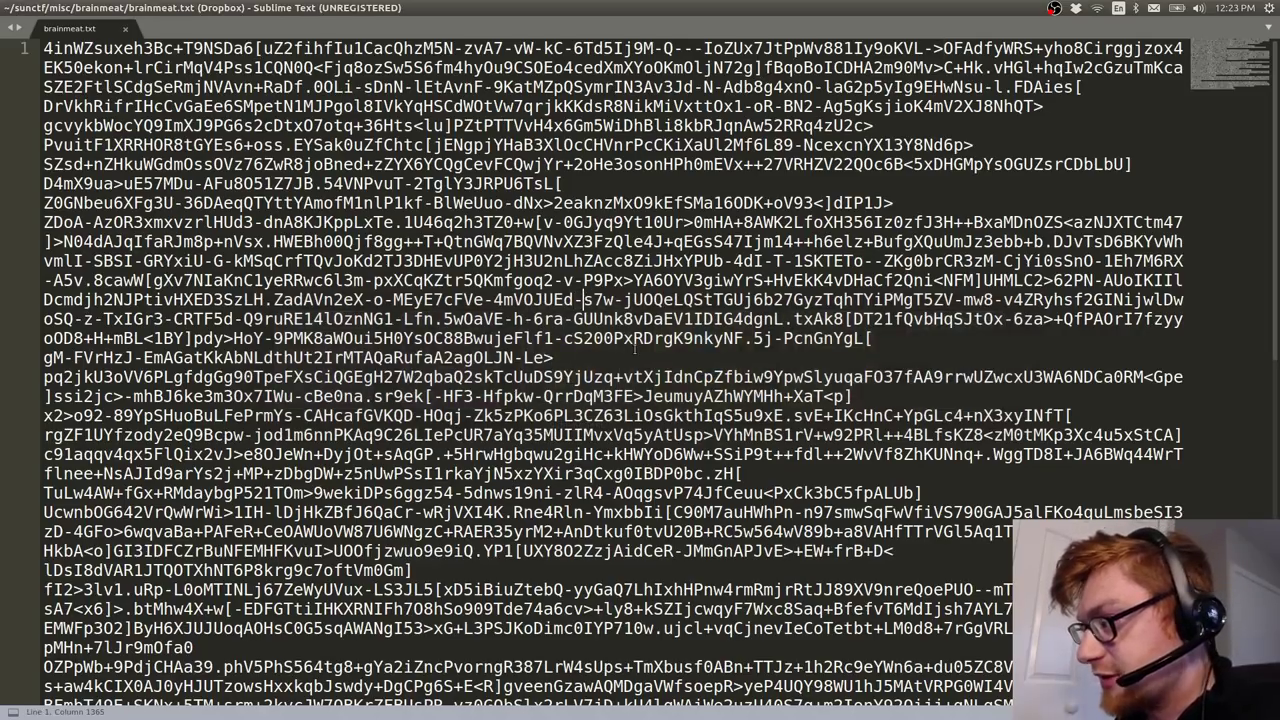
pyautogui.hotkey('alt', 'Tab')
pyautogui.write('cat ')
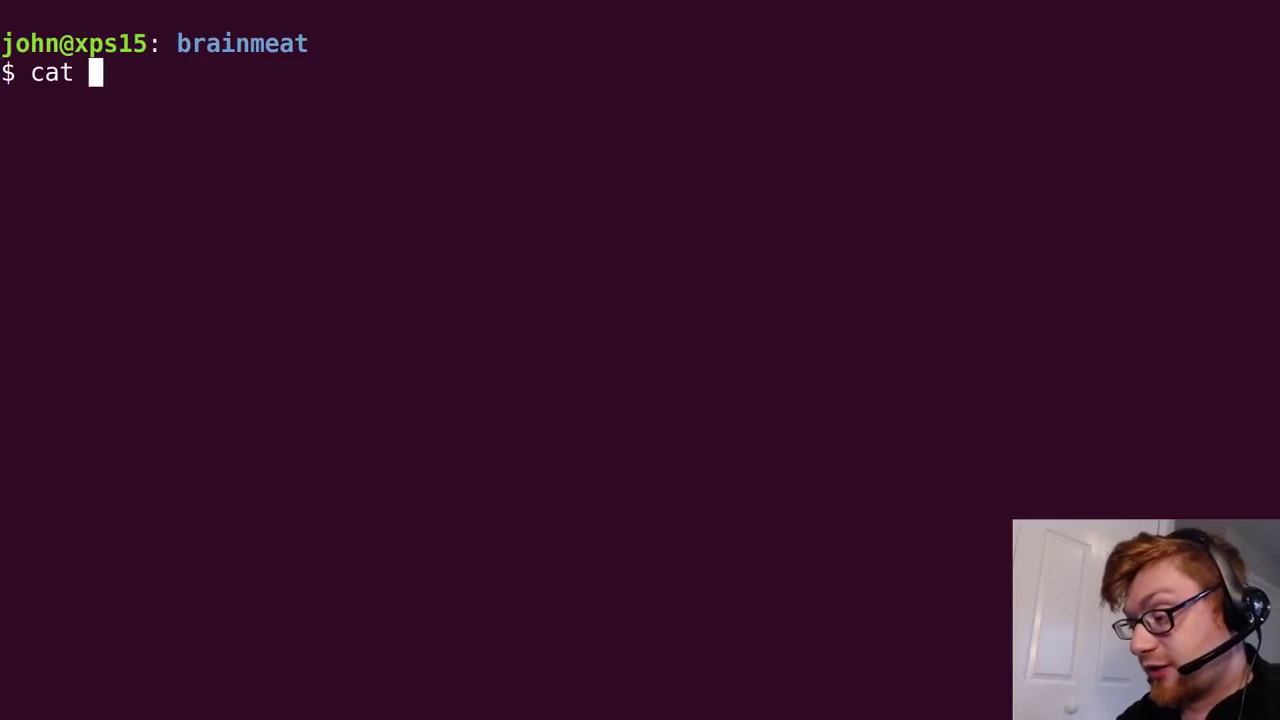
pyautogui.write('brainmeat.txt')
pyautogui.press('Return')
# Extend the command with tr to split the text at the dashes.
pyautogui.press('Up')
pyautogui.write('| tr ')
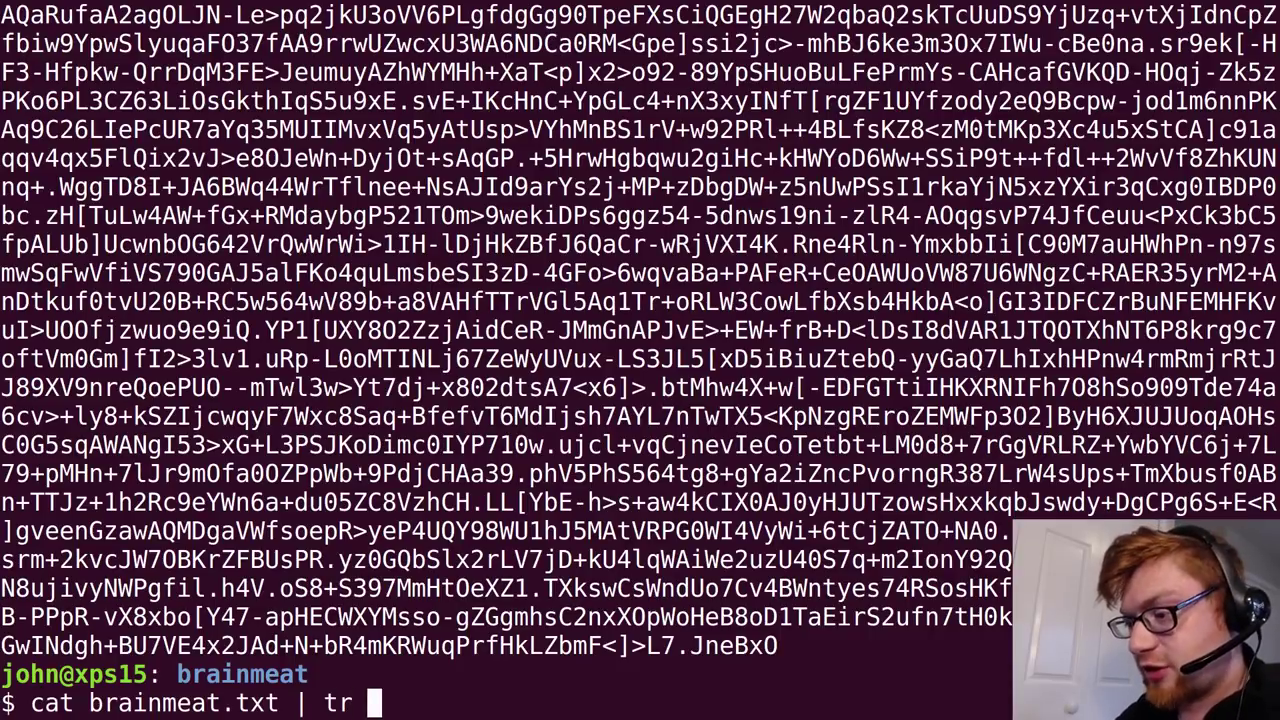
pyautogui.write('""D-')
pyautogui.press('BackSpace')
pyautogui.press('BackSpace')
pyautogui.write('-')
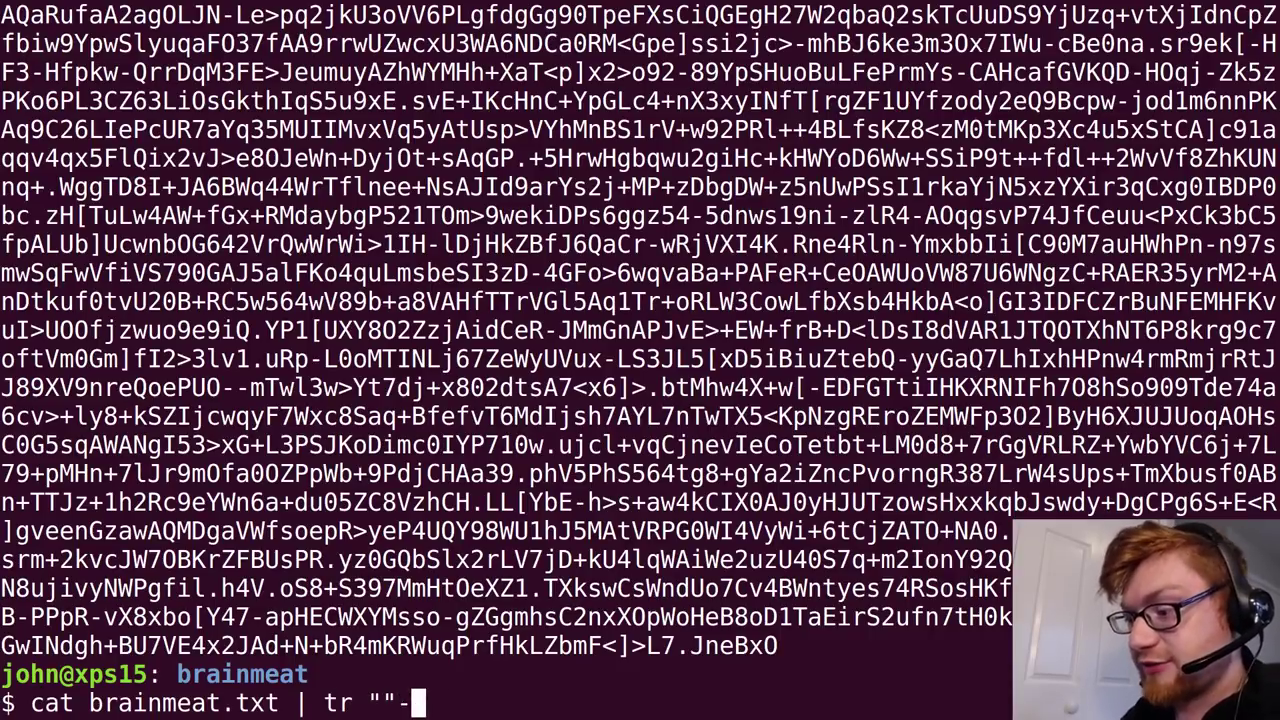
pyautogui.press('Right')
pyautogui.write('""')
pyautogui.press('Left')
pyautogui.write('\\n')
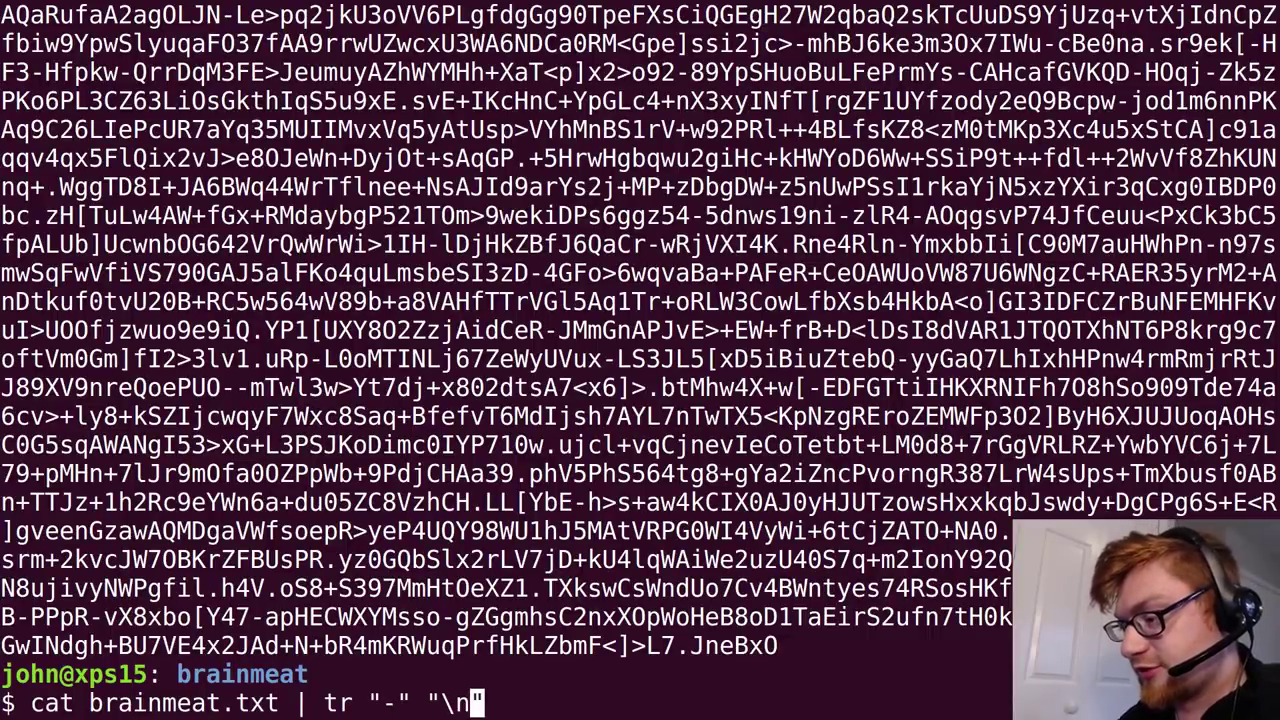
pyautogui.press('Return')
# Run a while-read loop that base64-decodes each dash-separated piece.
pyautogui.press('Up')
pyautogui.write('| whi')
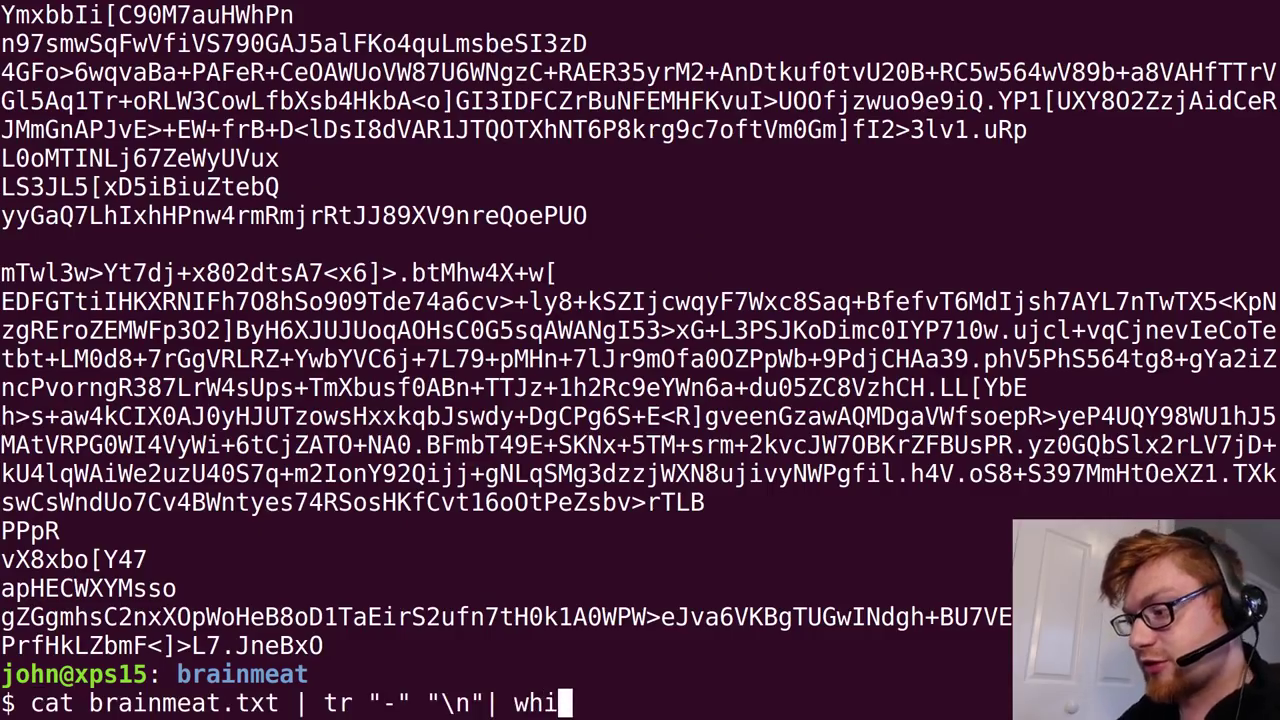
pyautogui.write('le read linel')
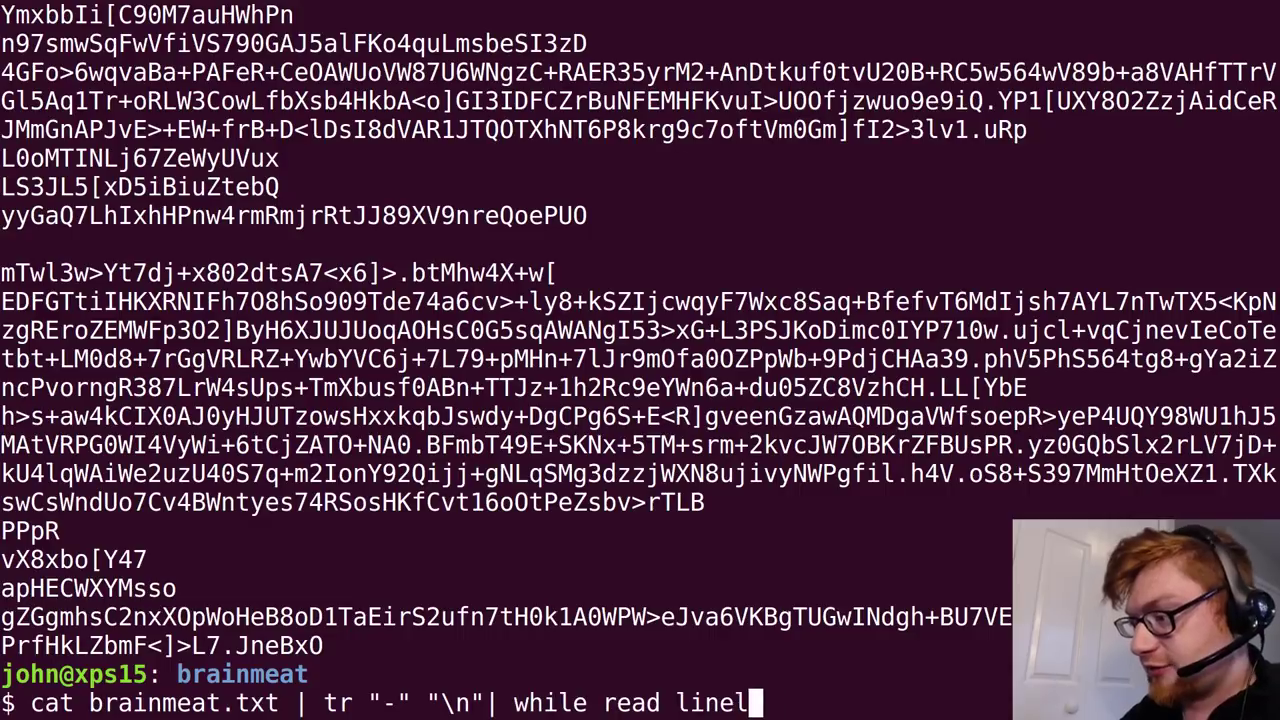
pyautogui.press('BackSpace')
pyautogui.write('; do ')
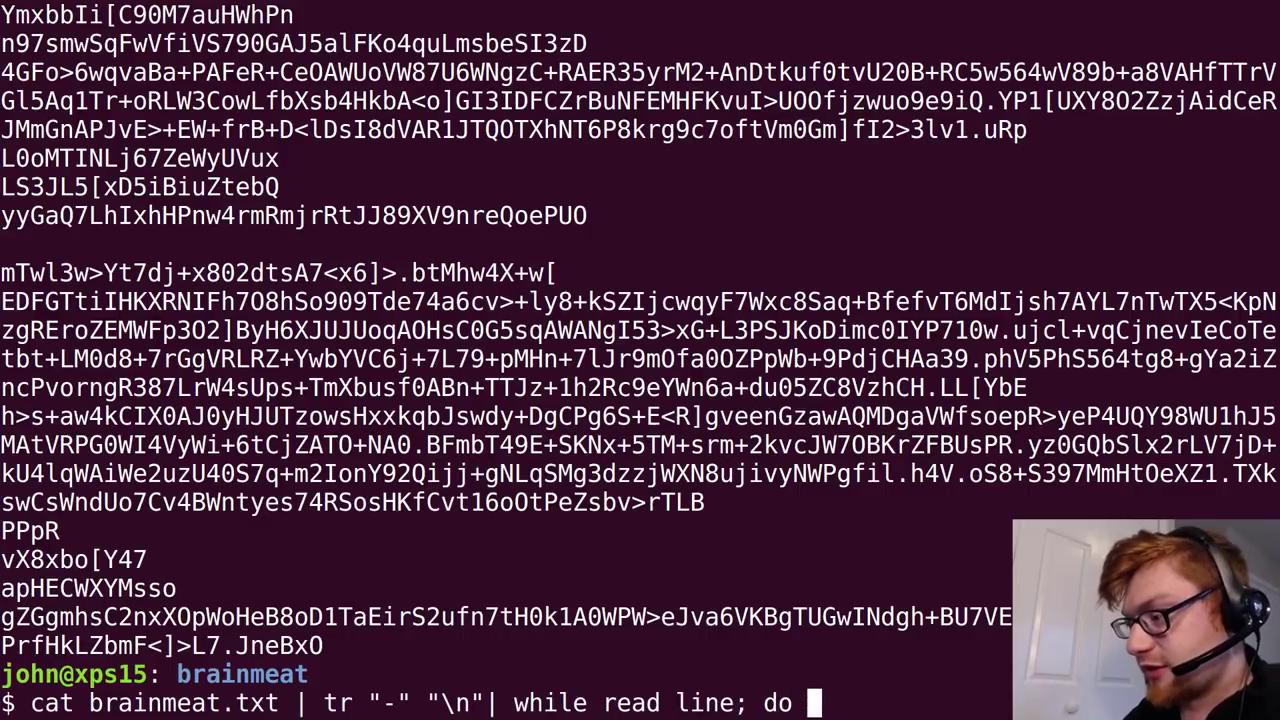
pyautogui.write('ba')
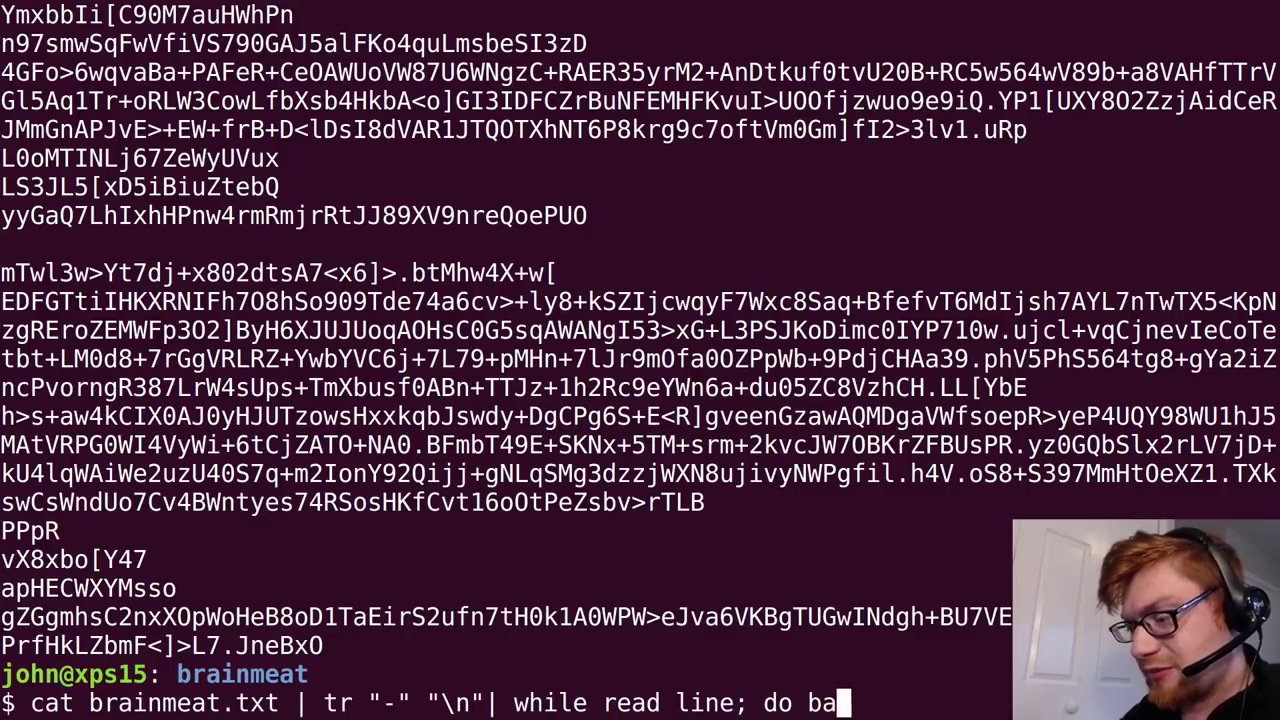
pyautogui.write('s')
pyautogui.press('BackSpace')
pyautogui.press('BackSpace')
pyautogui.press('BackSpace')
pyautogui.write('echo $')
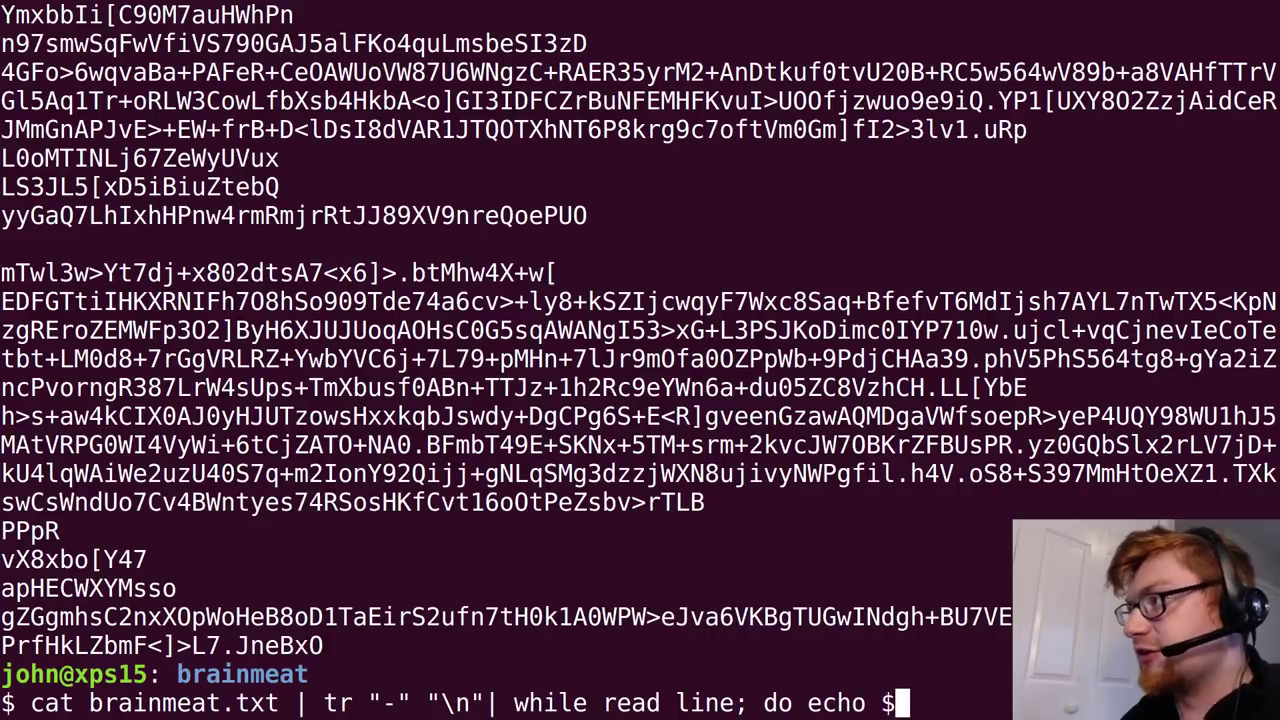
pyautogui.hotkey('ctrl', 'l')
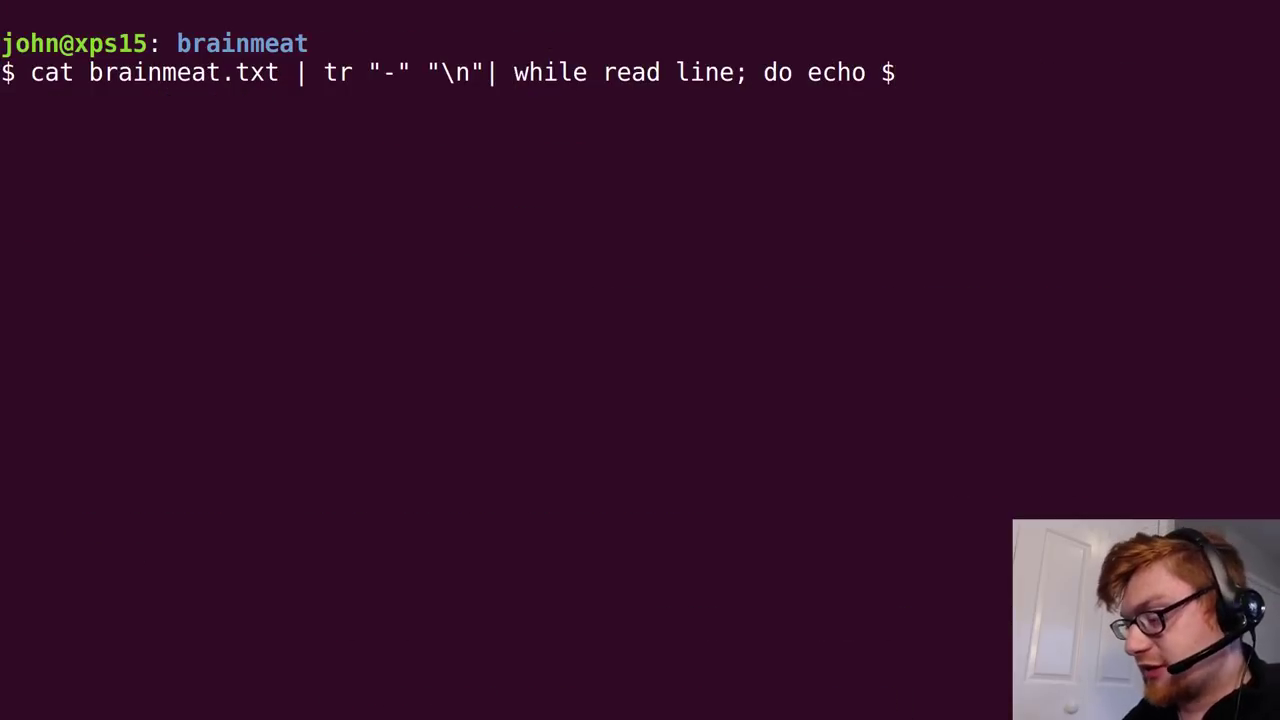
pyautogui.write('line | base')
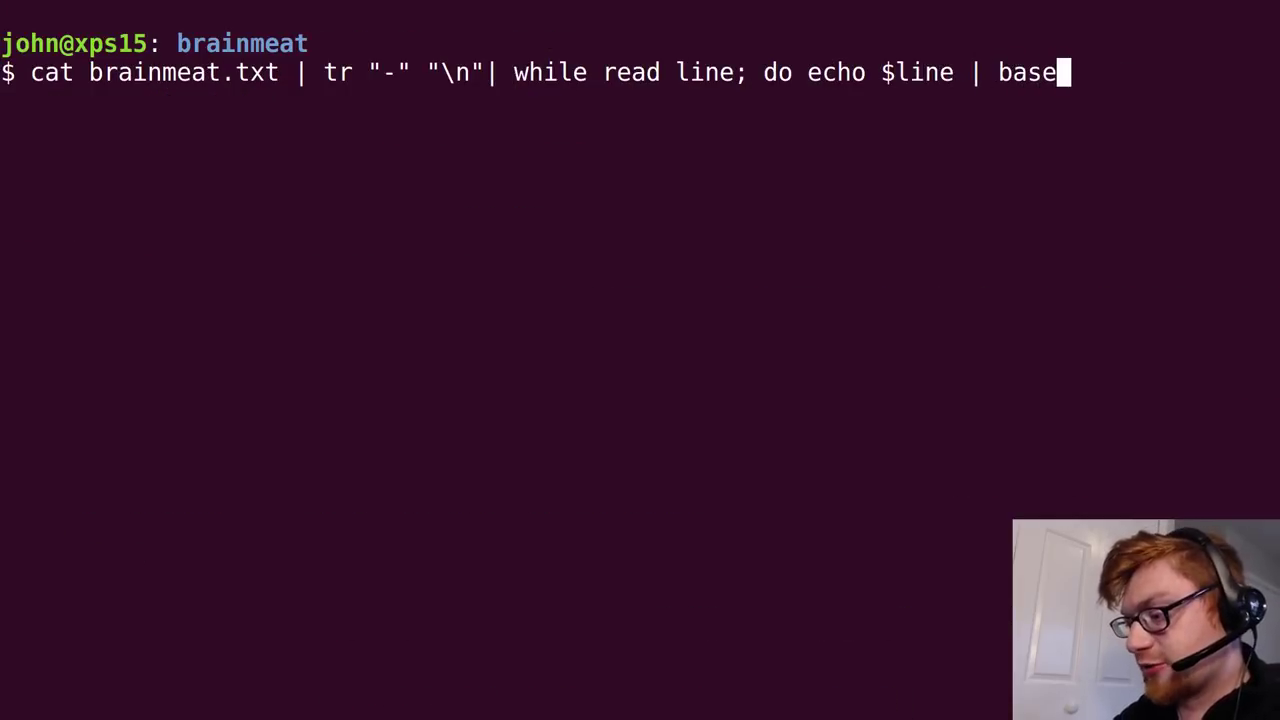
pyautogui.write('64 -d ; done')
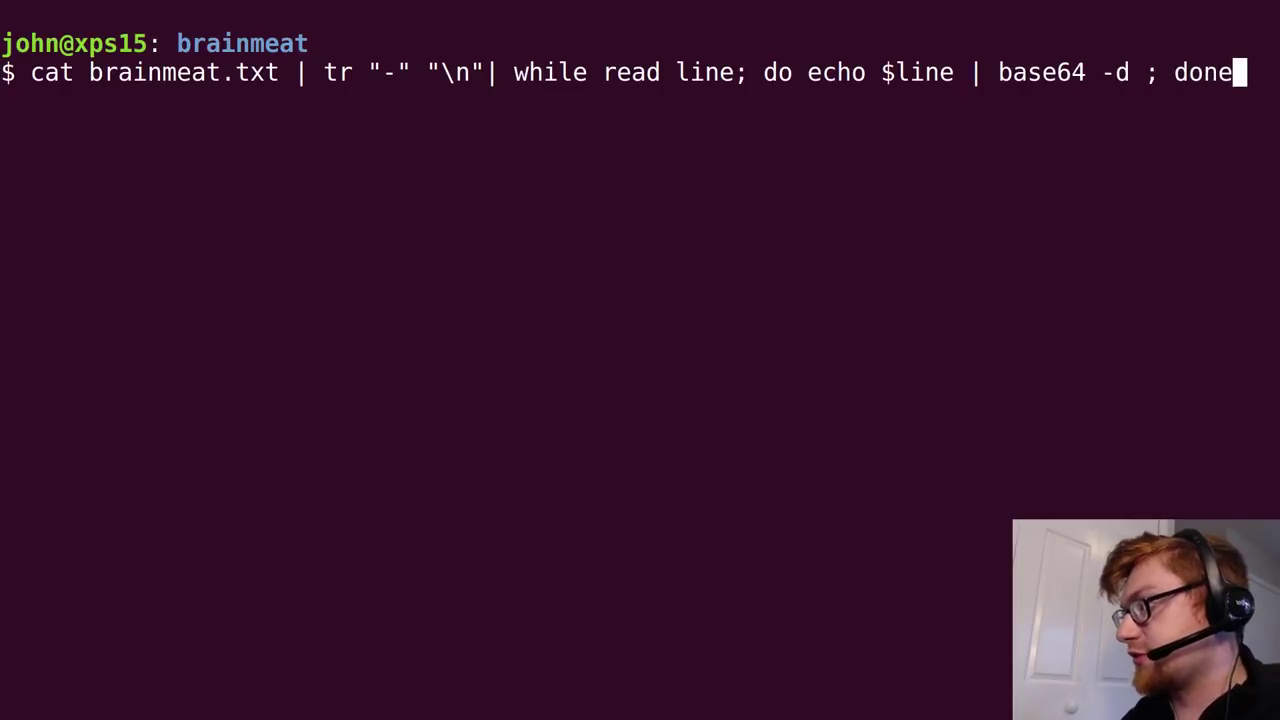
pyautogui.press('Return')
pyautogui.scroll(6, 640, 360)
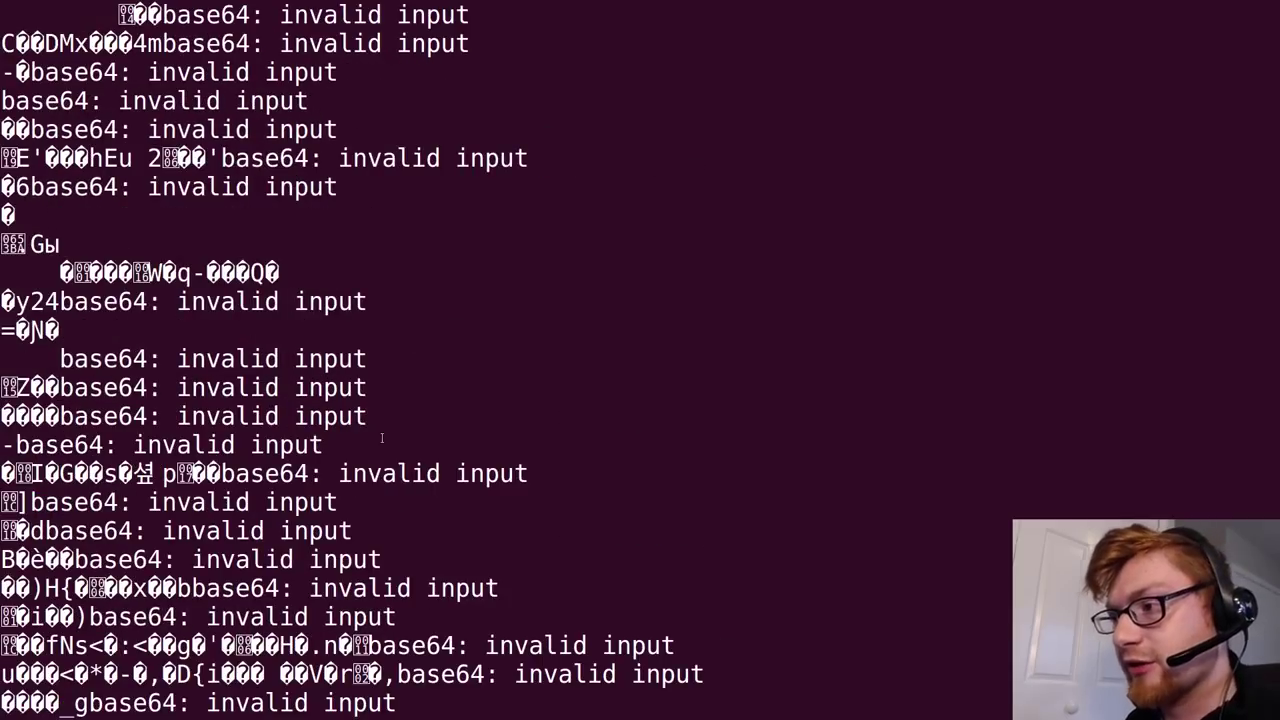
pyautogui.scroll(3, 640, 360)
pyautogui.scroll(4, 640, 360)
pyautogui.scroll(5, 640, 360)
pyautogui.scroll(1, 640, 360)
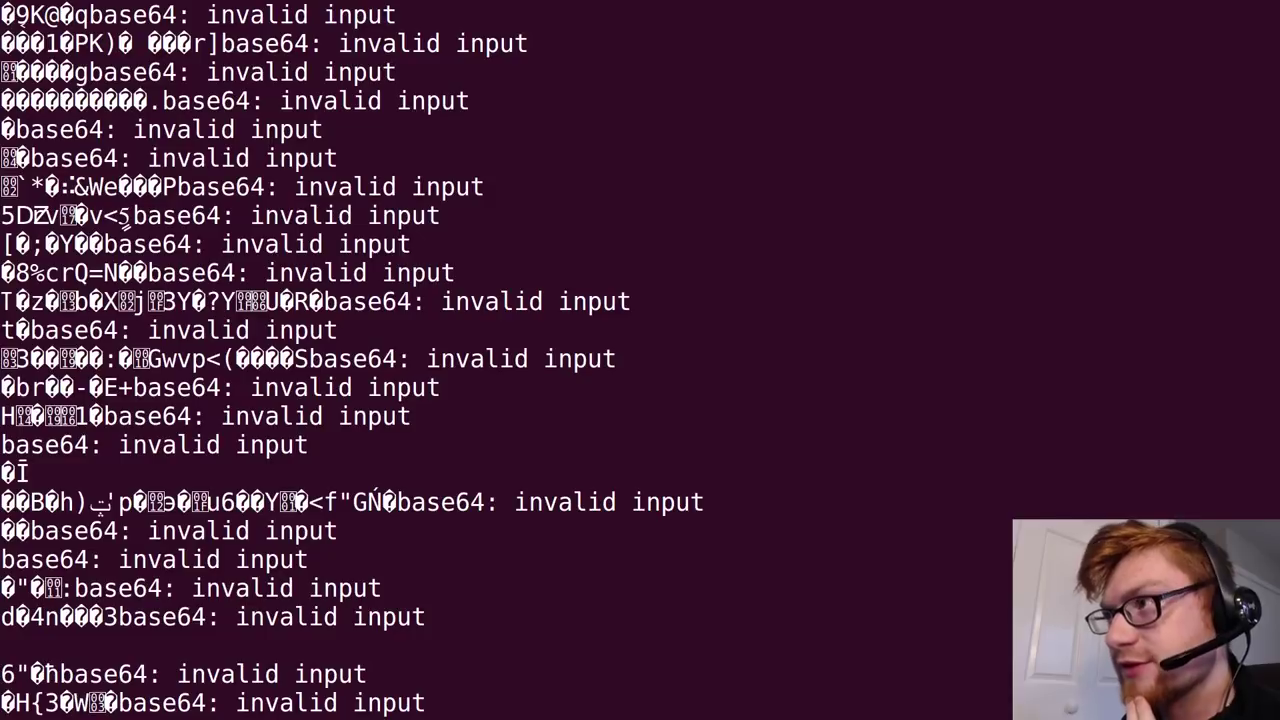
pyautogui.scroll(2, 640, 360)
pyautogui.scroll(4, 640, 360)
pyautogui.scroll(-20, 640, 360)
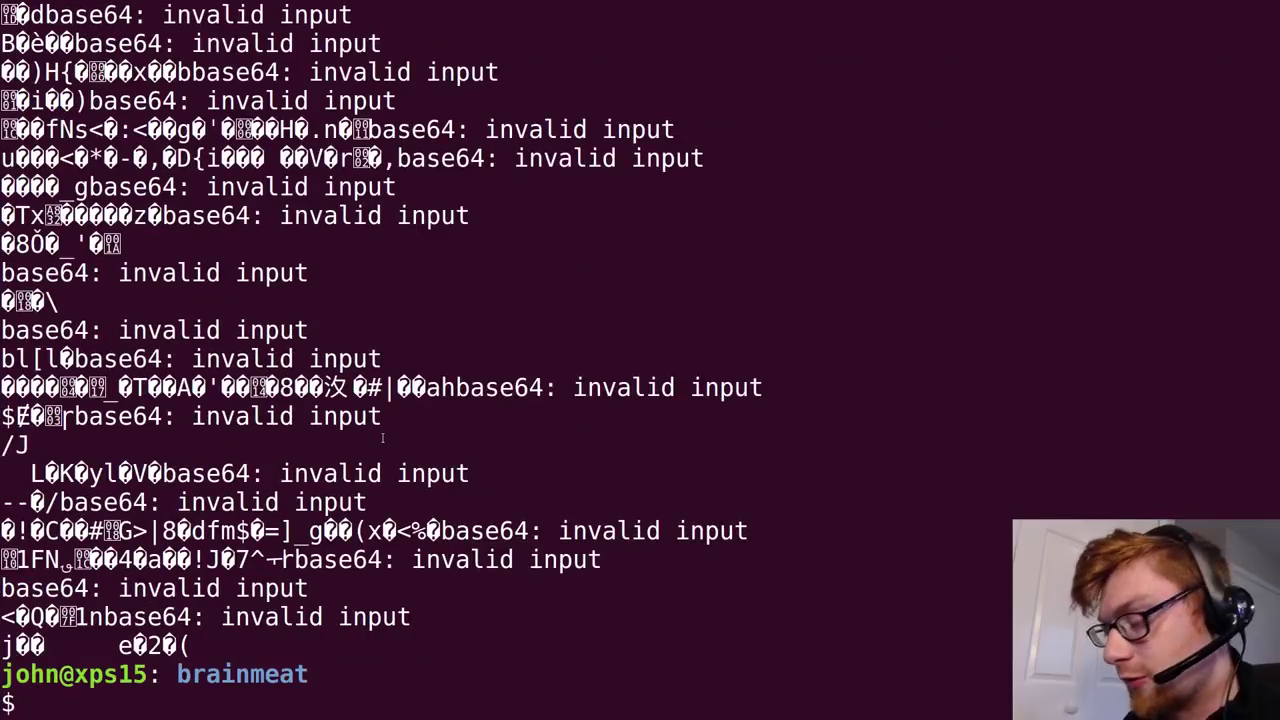
pyautogui.hotkey('alt', 'Tab')
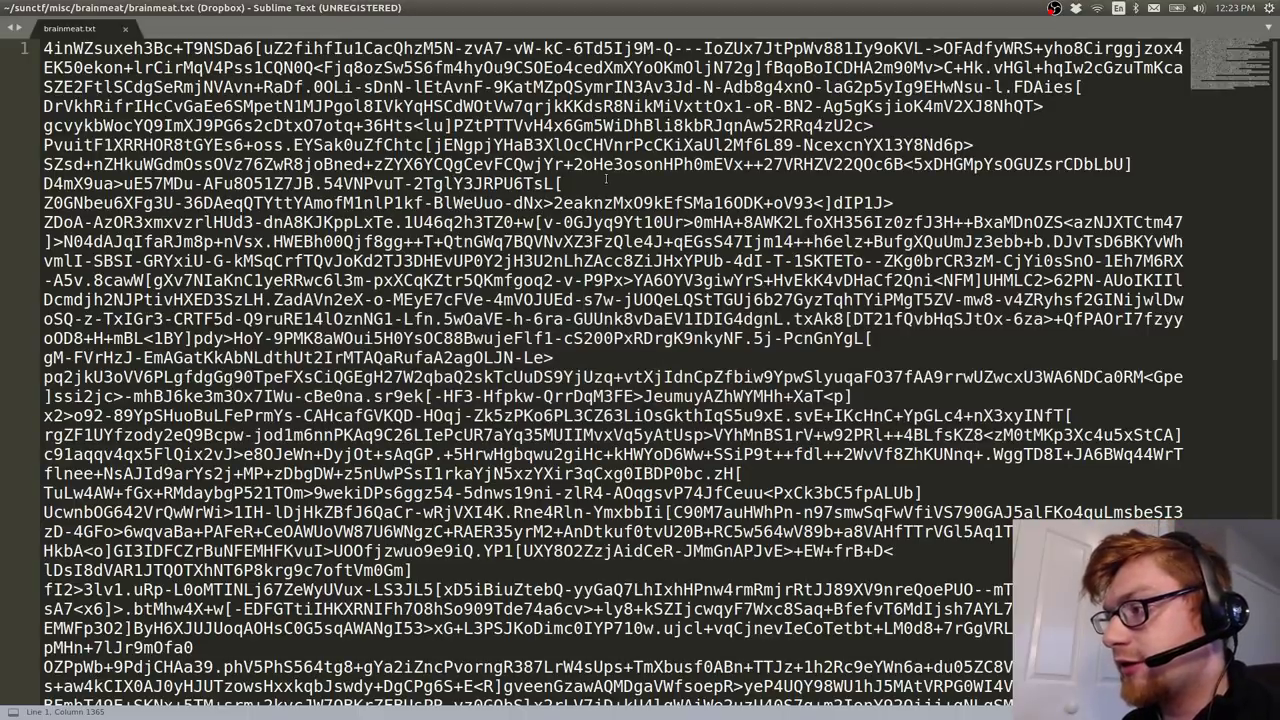
pyautogui.hotkey('shift', 'Right')
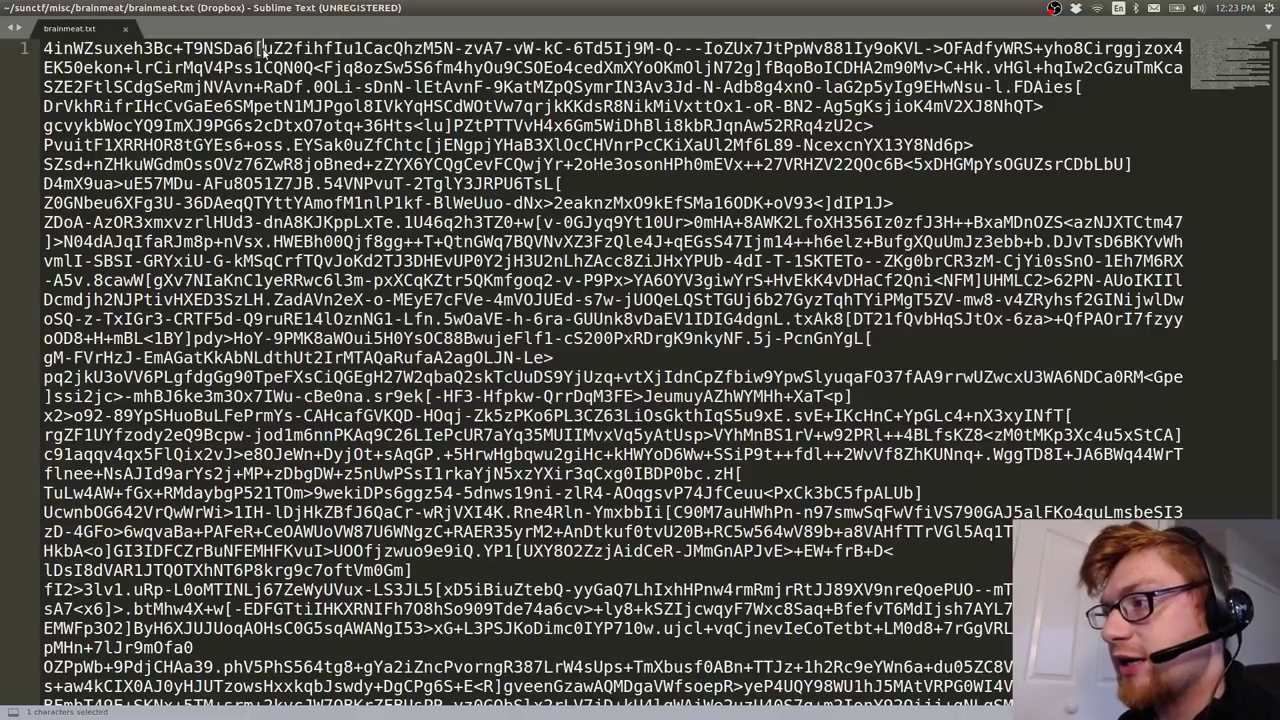
pyautogui.click(681, 48)
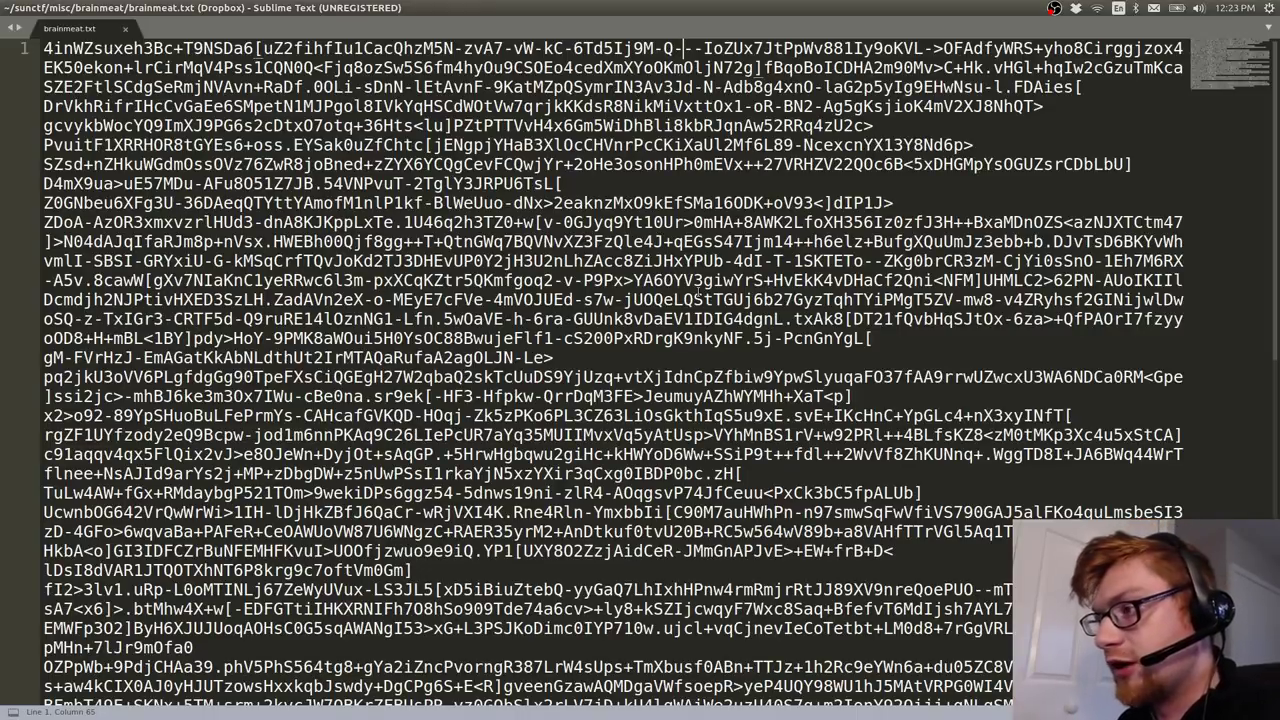
# Create a new file and save it as ape.py.
pyautogui.hotkey('ctrl', 'n')
pyautogui.hotkey('ctrl', 's')
pyautogui.write('ape.py')
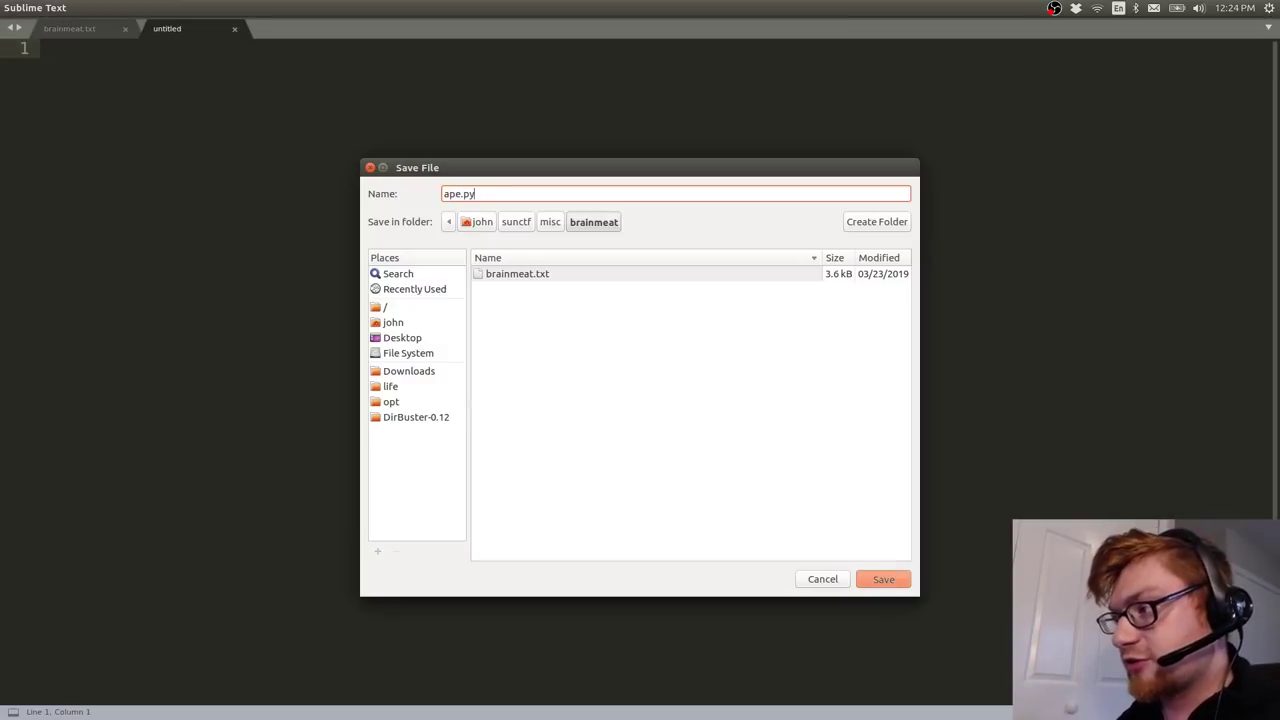
pyautogui.press('Return')
# Add the #!/usr/bin/env python shebang at the top and save.
pyautogui.hotkey('ctrl', '+')
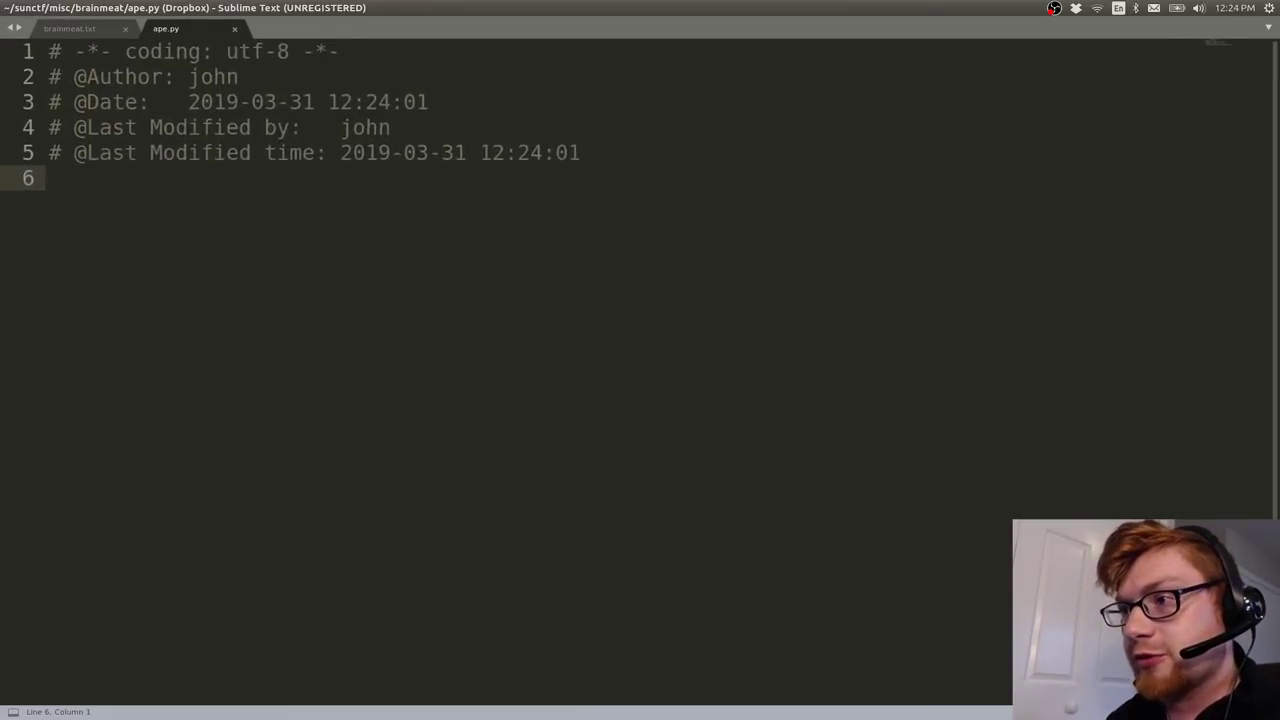
pyautogui.hotkey('ctrl', '+')
pyautogui.hotkey('ctrl', 'Home')
pyautogui.hotkey('ctrl', '+')
pyautogui.press('Return')
pyautogui.press('Return')
pyautogui.press('Up')
pyautogui.press('BackSpace')
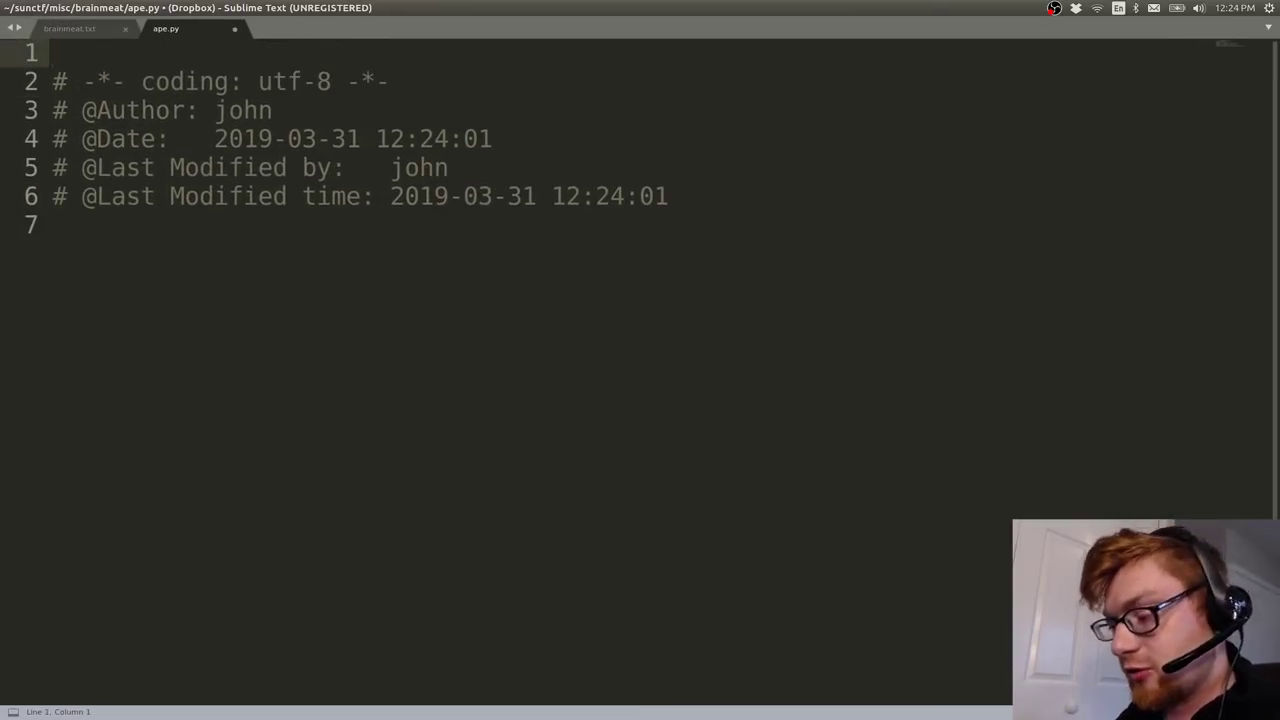
pyautogui.write('#!/usr/')
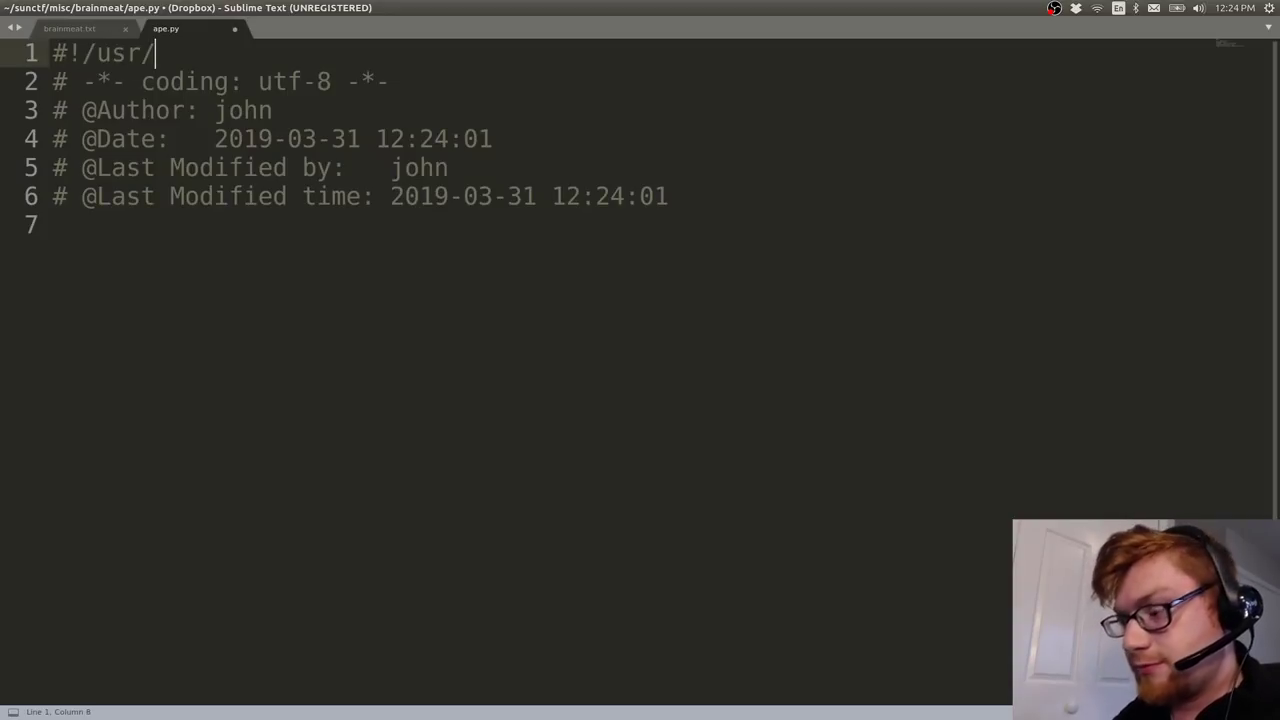
pyautogui.write('bin/env pyrh')
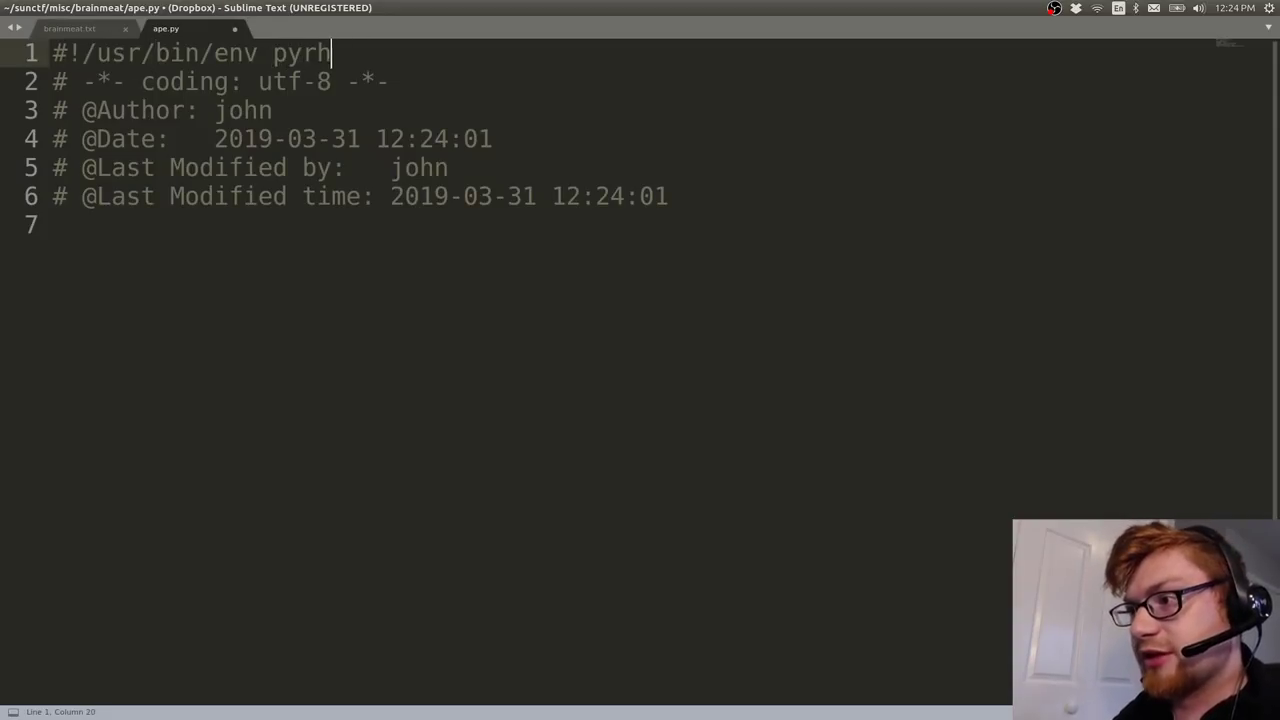
pyautogui.press('BackSpace')
pyautogui.press('BackSpace')
pyautogui.write('thon')
pyautogui.hotkey('ctrl', 's')
# Start the brainfuck_characters list with its brackets on separate lines.
pyautogui.hotkey('ctrl', 'End')
pyautogui.press('Return')
pyautogui.press('Return')
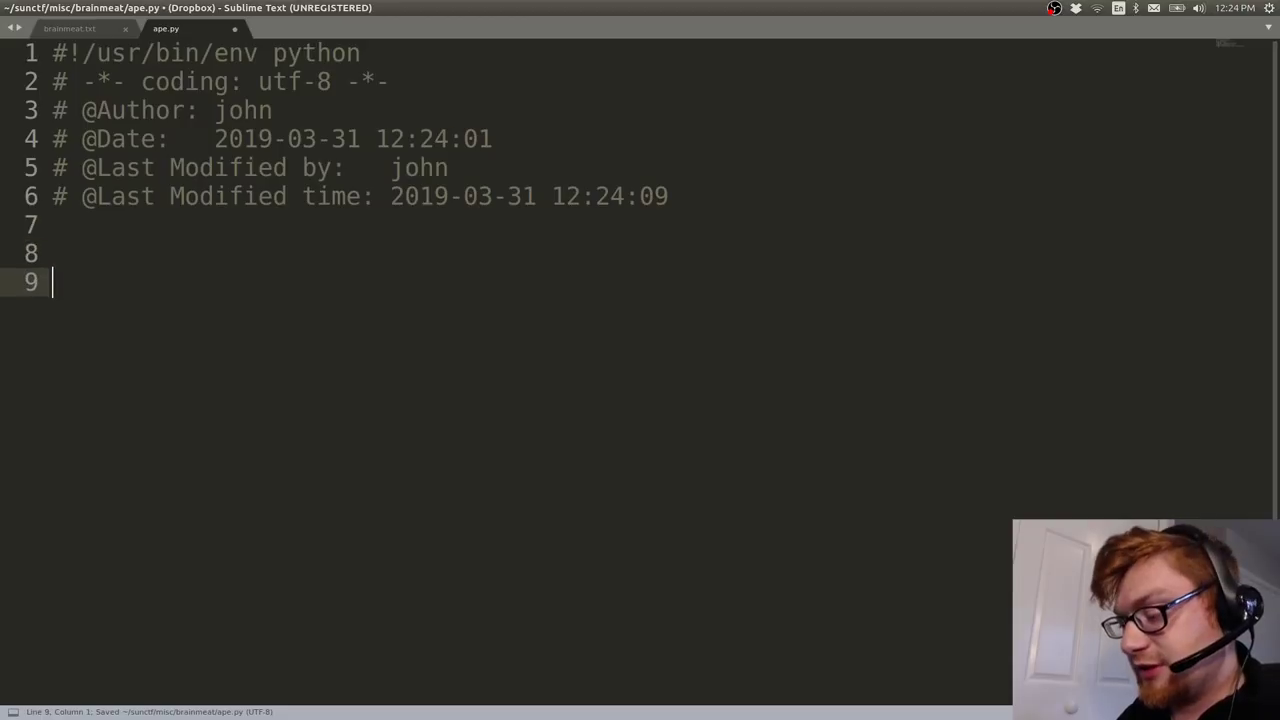
pyautogui.write('bra')
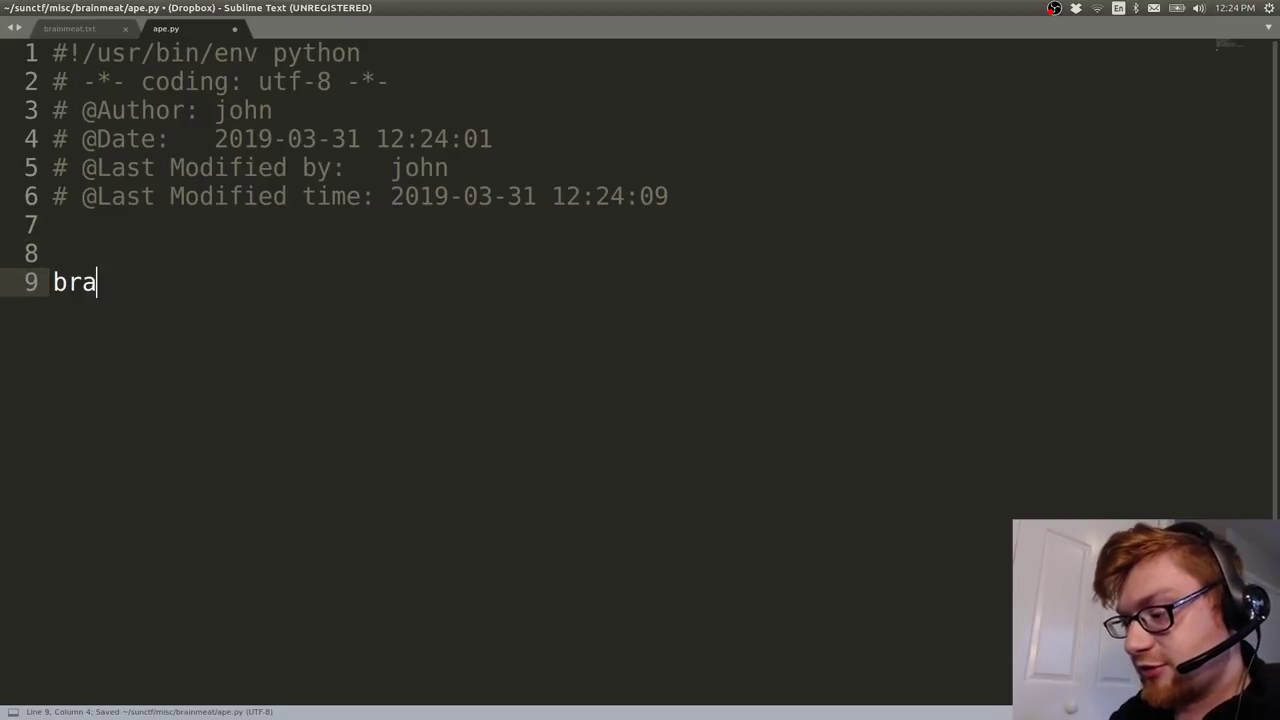
pyautogui.write('infuck_chara')
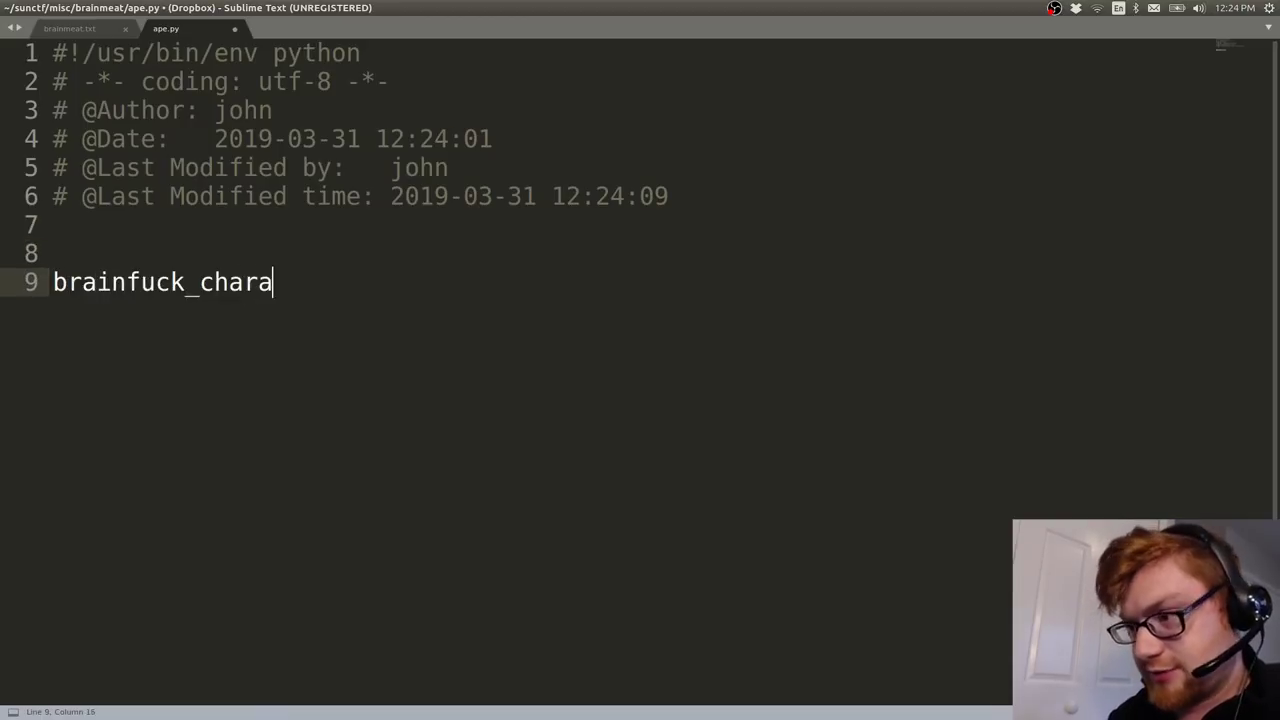
pyautogui.write('cters = [')
pyautogui.press('Return')
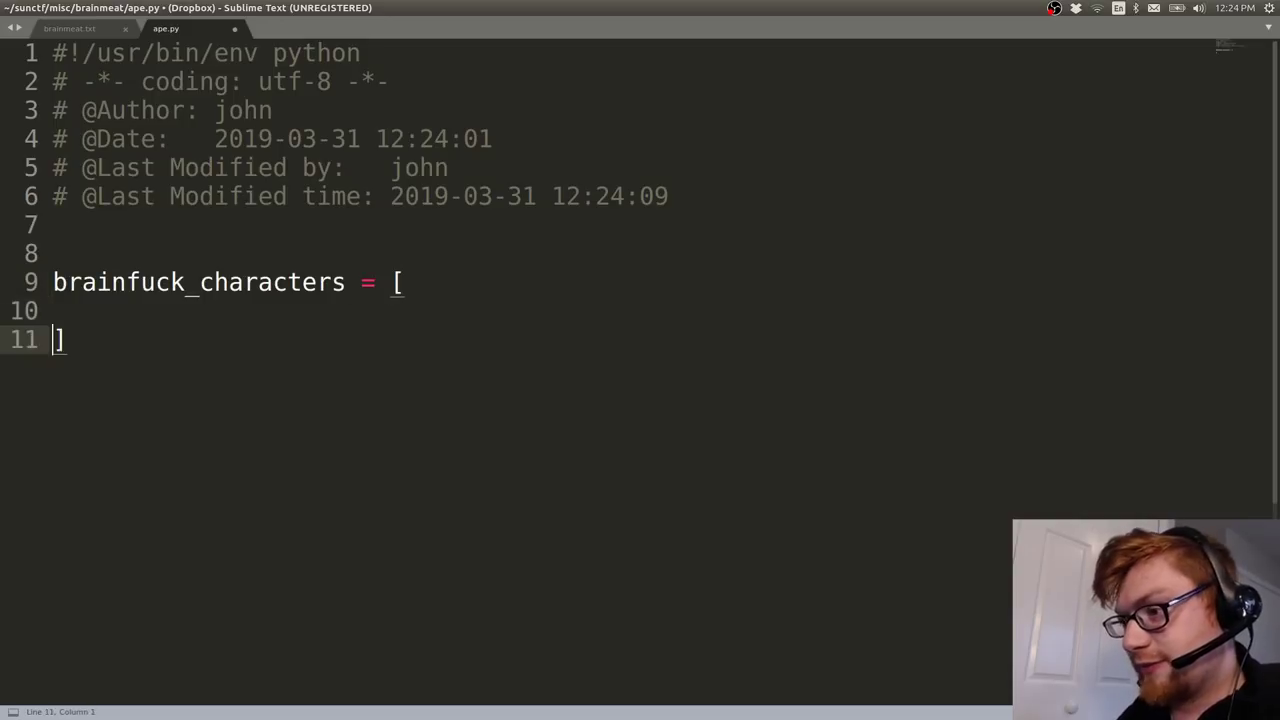
pyautogui.write('"')
pyautogui.write('[]')
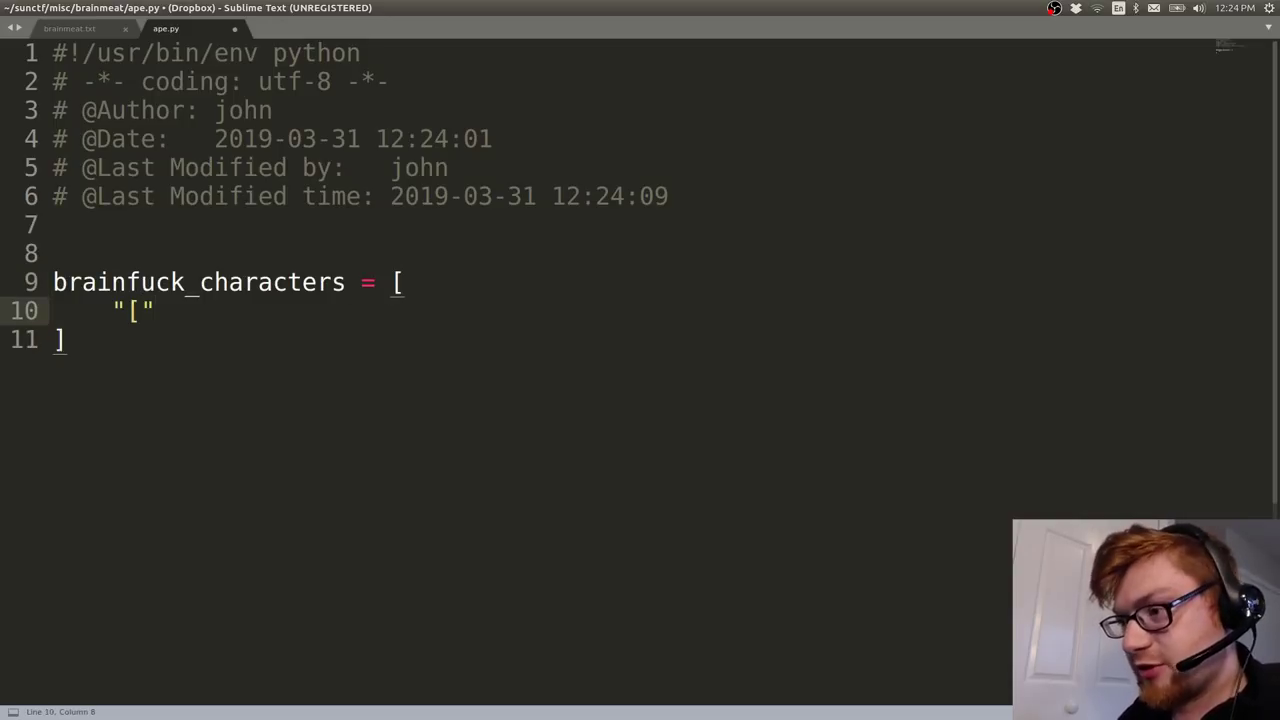
pyautogui.write(',')
# Fill the list with the eight symbols [ ] + - . , < > and save.
pyautogui.hotkey('shift', 'Left')
pyautogui.hotkey('shift', 'Left')
pyautogui.hotkey('shift', 'Left')
pyautogui.hotkey('ctrl', 'c')
pyautogui.press('Right')
pyautogui.hotkey('ctrl', 'v')
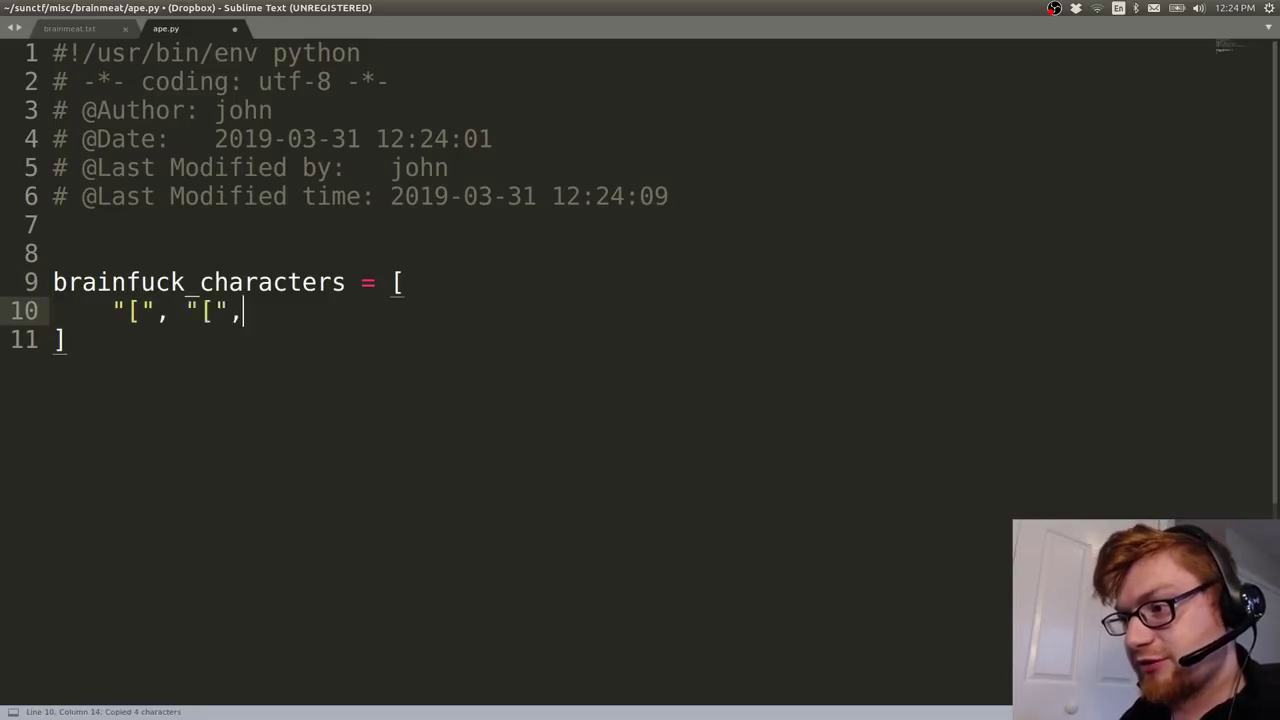
pyautogui.press('Left')
pyautogui.press('BackSpace')
pyautogui.write(']')
pyautogui.press('End')
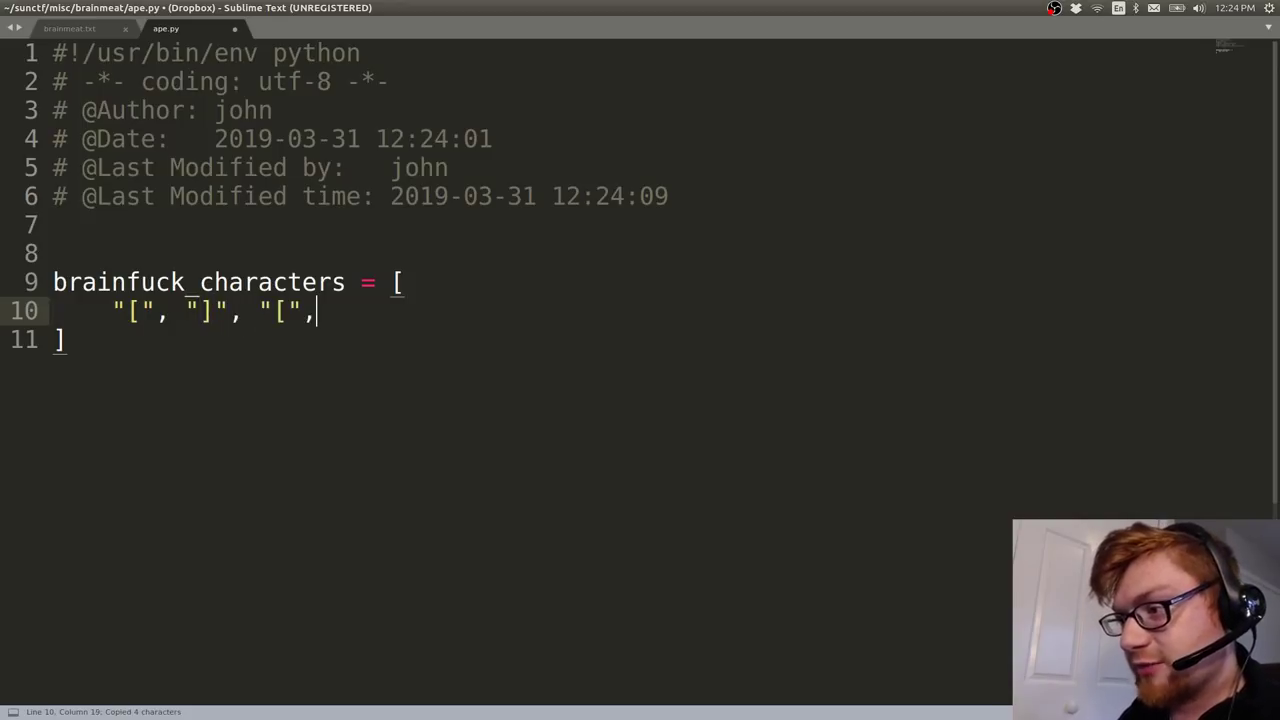
pyautogui.press('BackSpace')
pyautogui.write('+')
pyautogui.press('End')
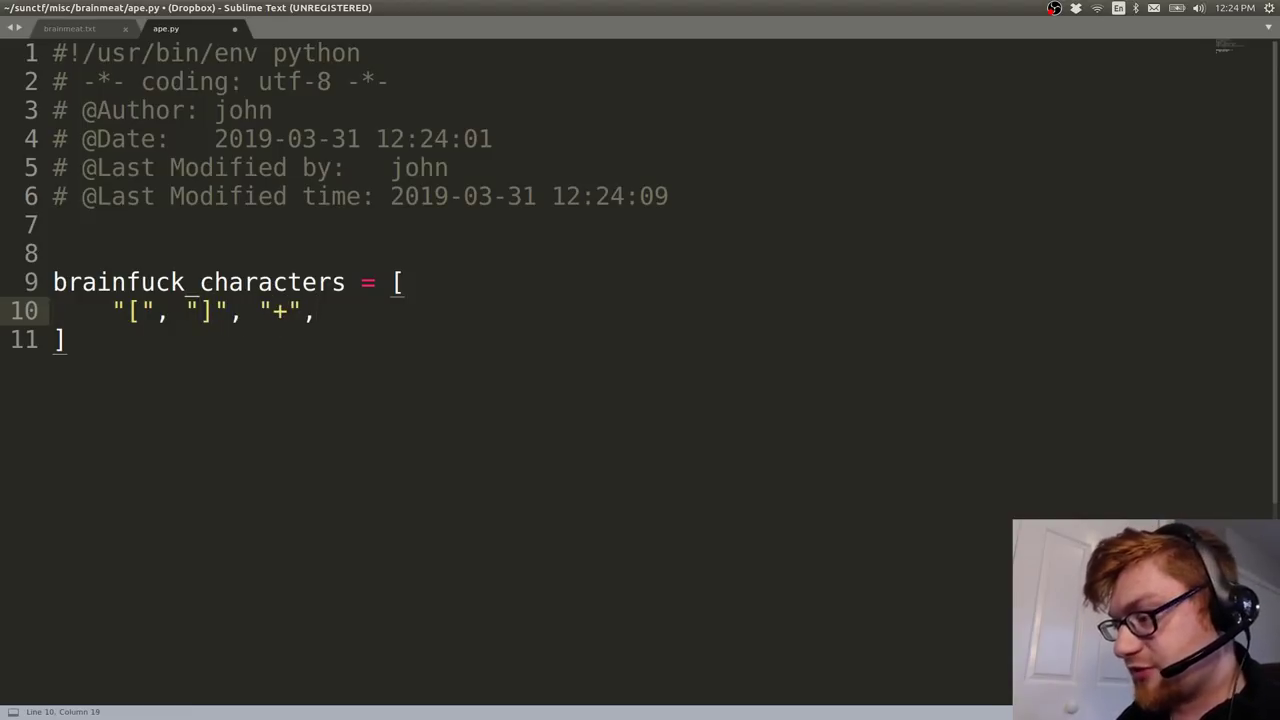
pyautogui.write('-')
pyautogui.press('End')
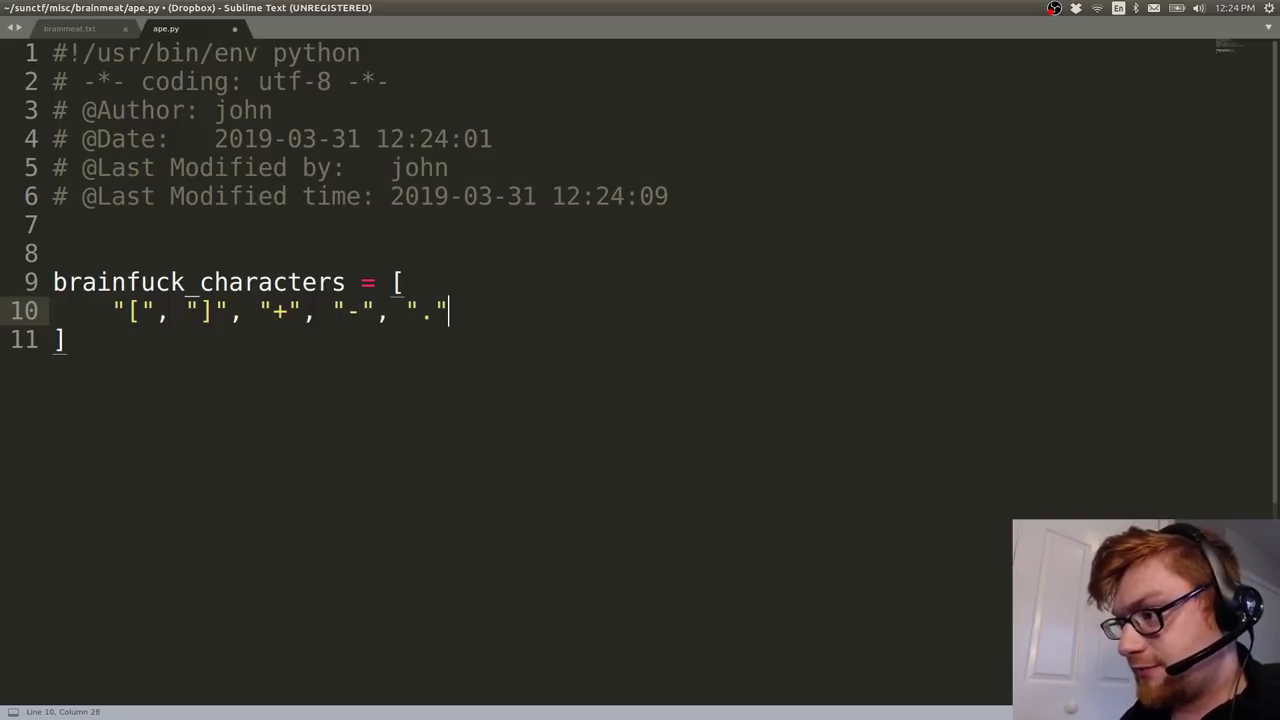
pyautogui.write(', ",", "<", ">')
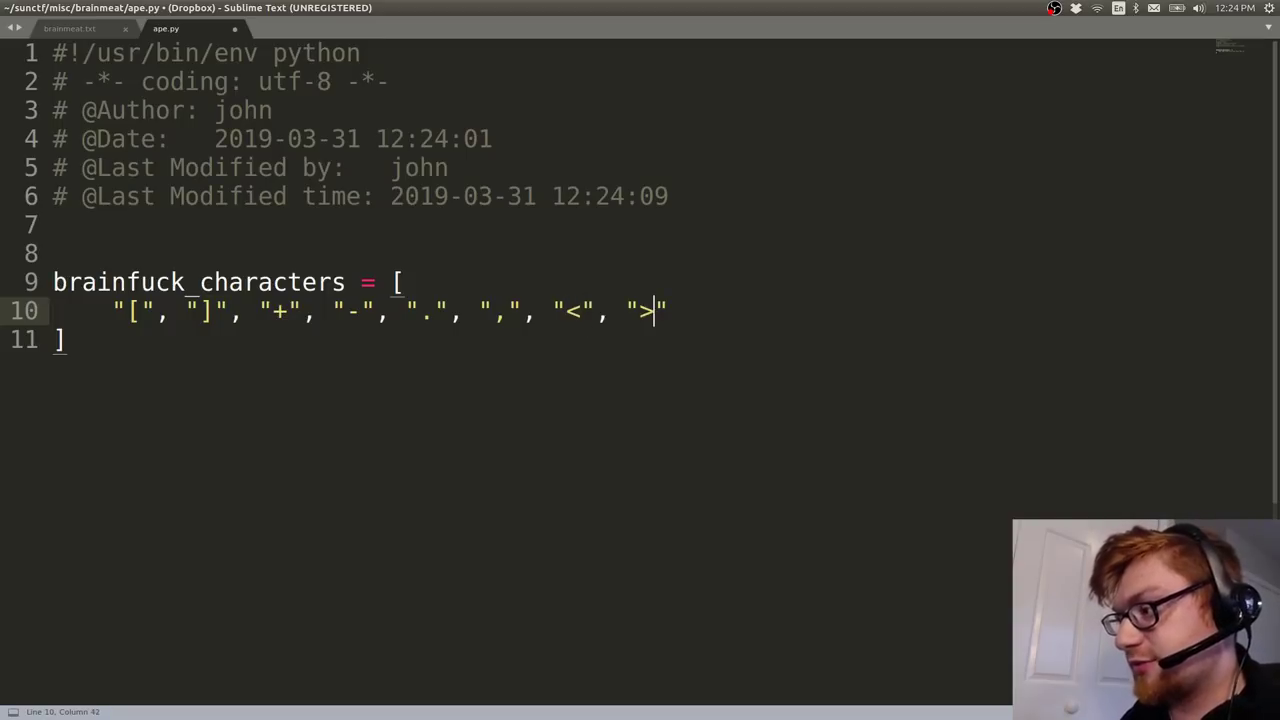
pyautogui.press('End')
pyautogui.hotkey('ctrl', 's')
# Add a line reading brainmeat.txt's contents and save.
pyautogui.press('Down')
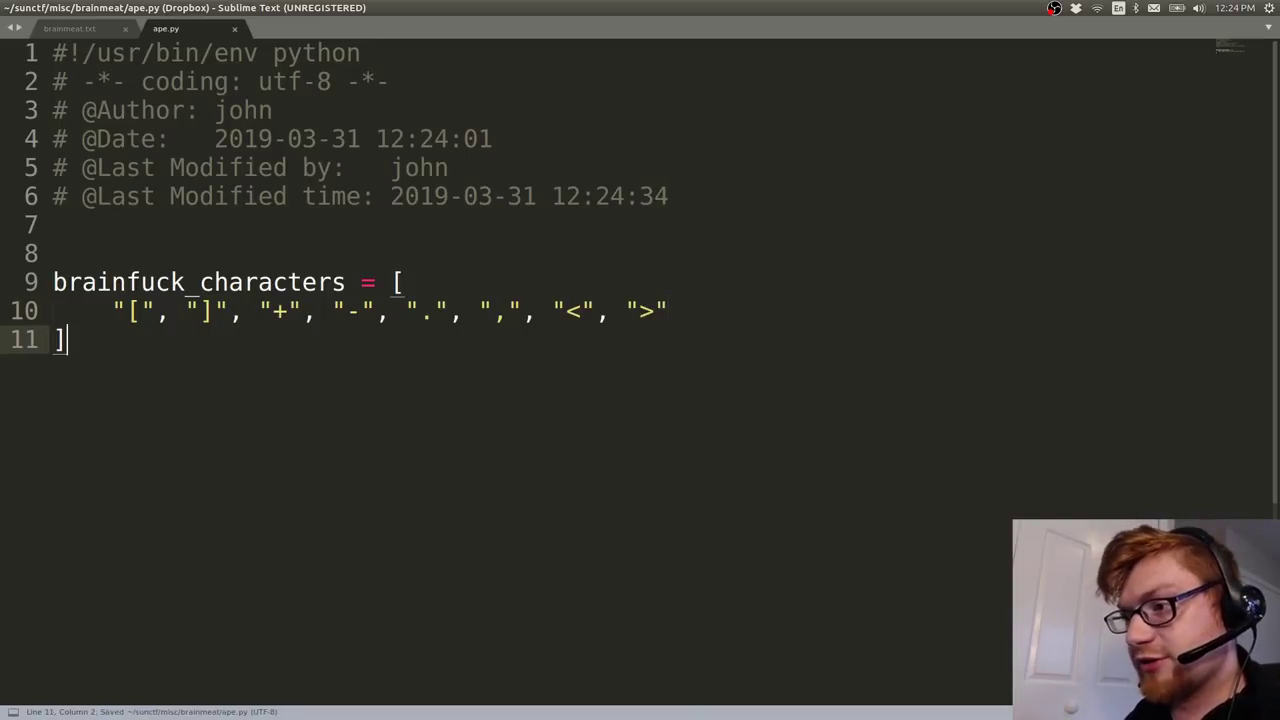
pyautogui.press('Return')
pyautogui.press('Return')
pyautogui.write("open('")
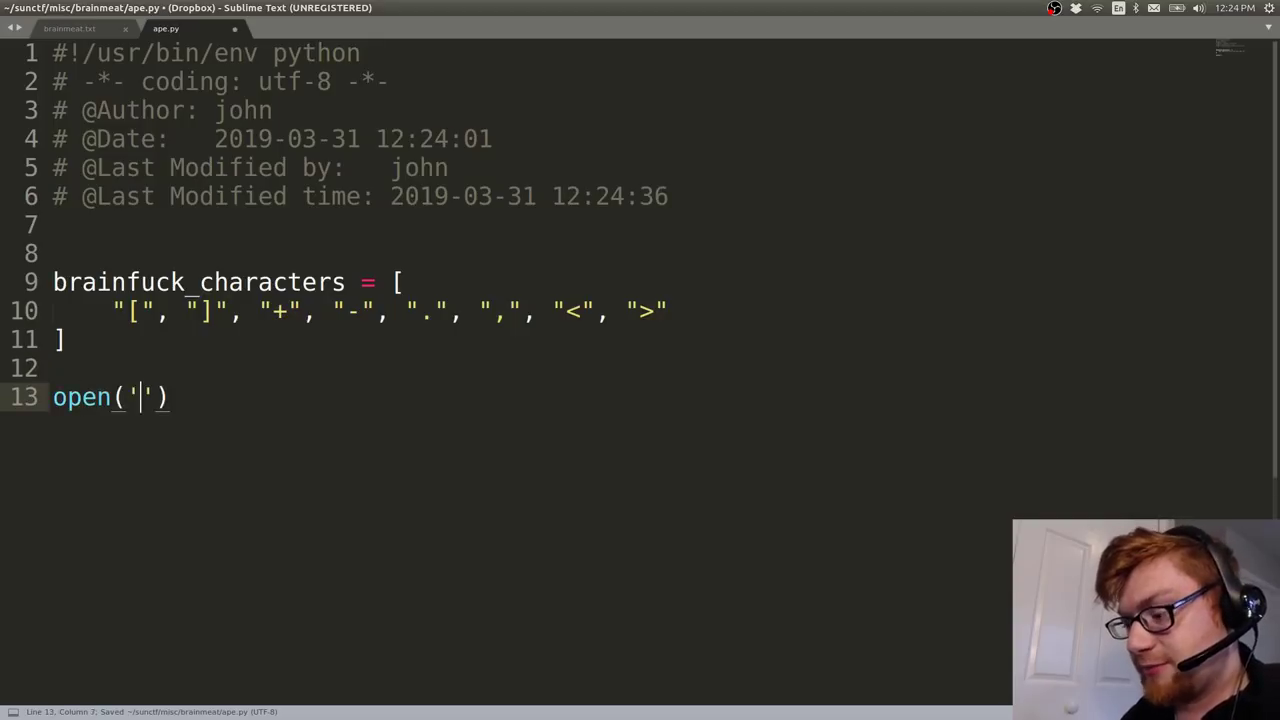
pyautogui.write('brain,e')
pyautogui.press('BackSpace')
pyautogui.press('BackSpace')
pyautogui.write('meat.')
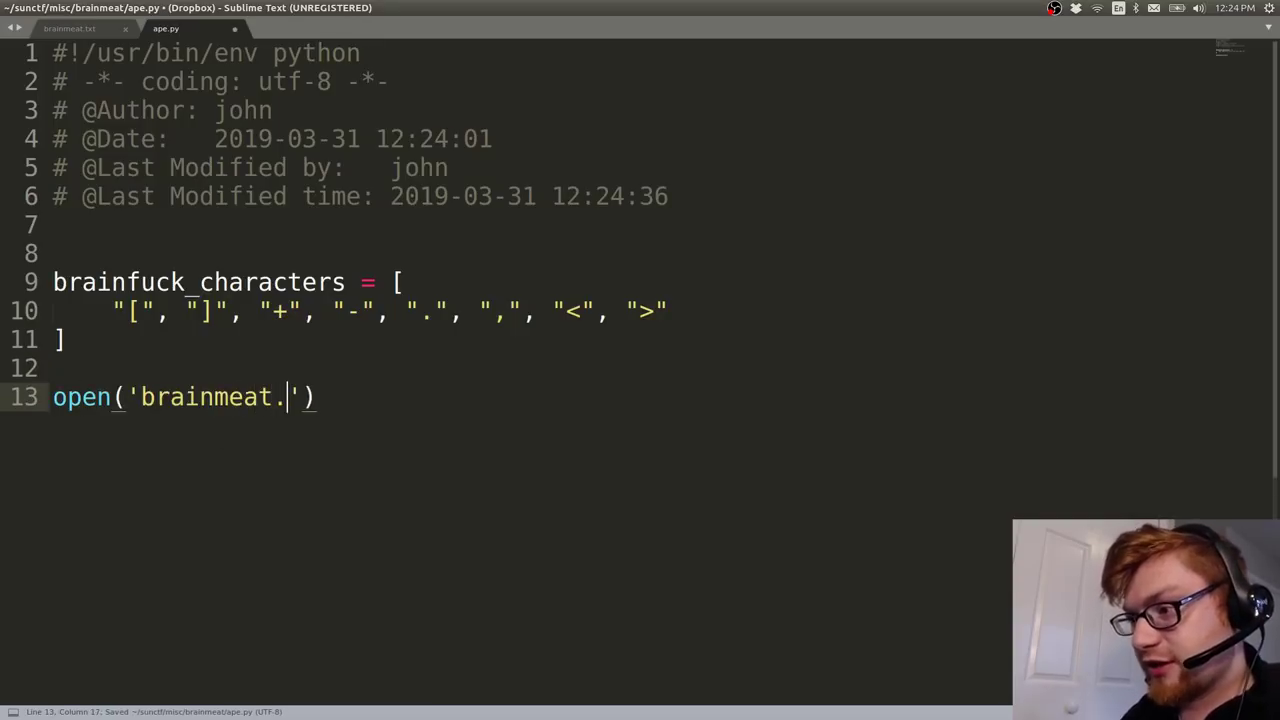
pyautogui.write("txt').read()")
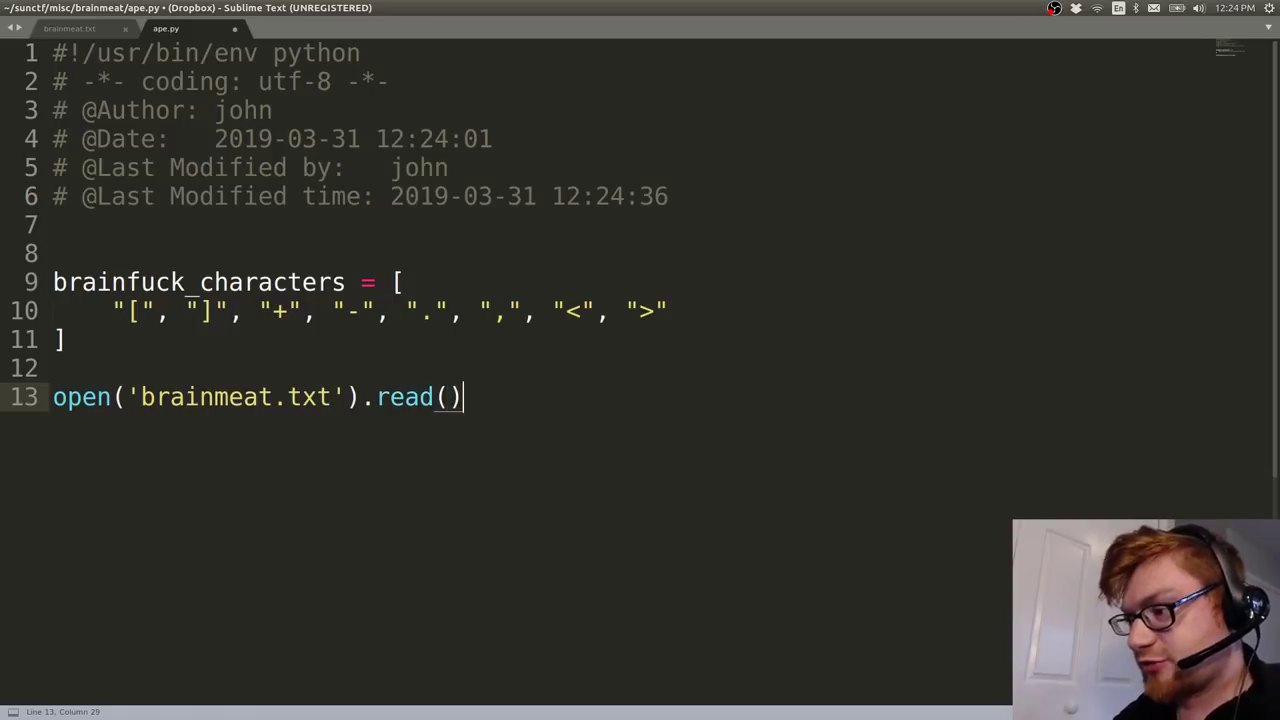
pyautogui.press('Home')
pyautogui.write('content =')
pyautogui.hotkey('ctrl', 's')
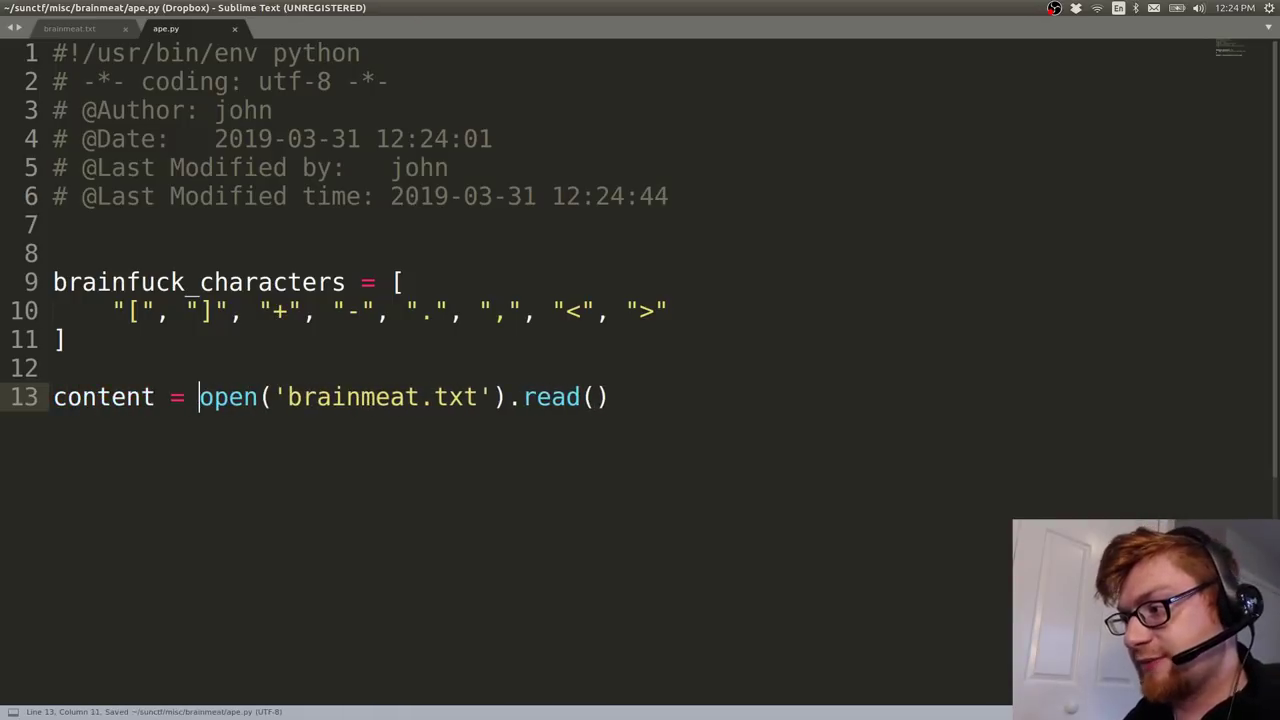
# Start a for loop over each character of the file content.
pyautogui.press('End')
pyautogui.press('Return')
pyautogui.press('Return')
pyautogui.write('for c in c')
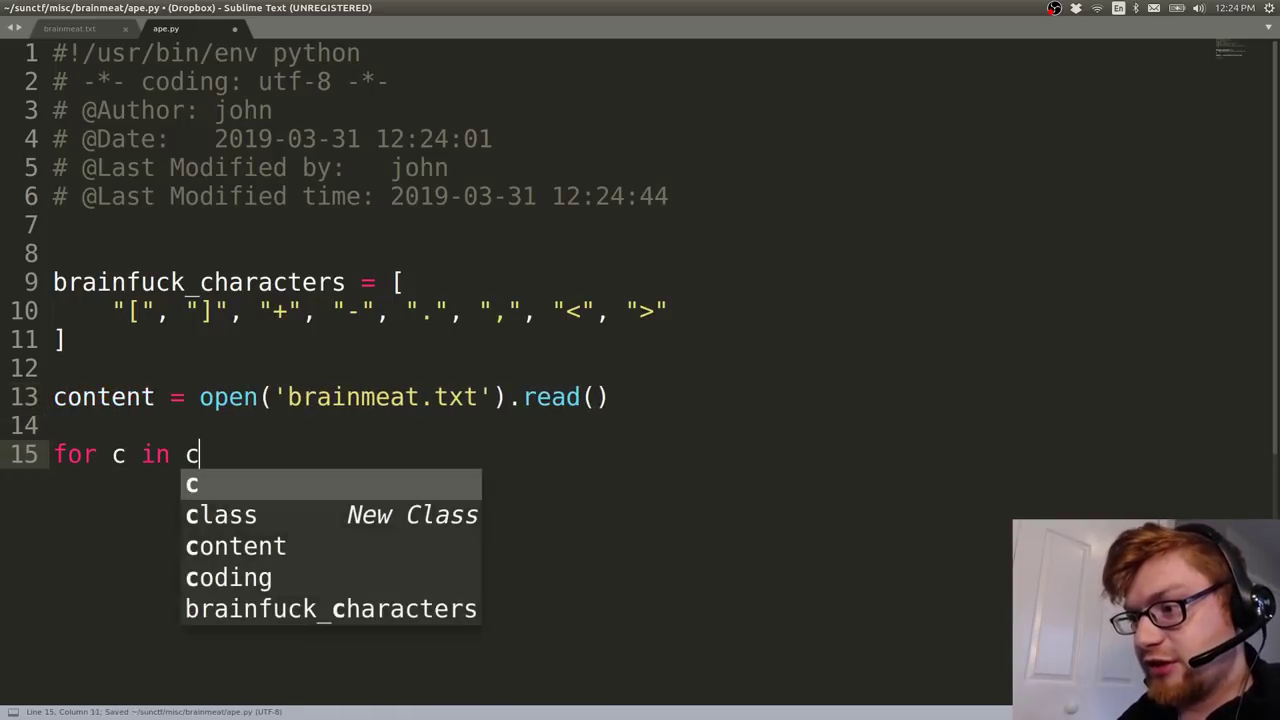
pyautogui.press('Down')
pyautogui.press('Down')
pyautogui.press('Return')
pyautogui.write(':')
pyautogui.press('Return')
pyautogui.press('BackSpace')
pyautogui.press('BackSpace')
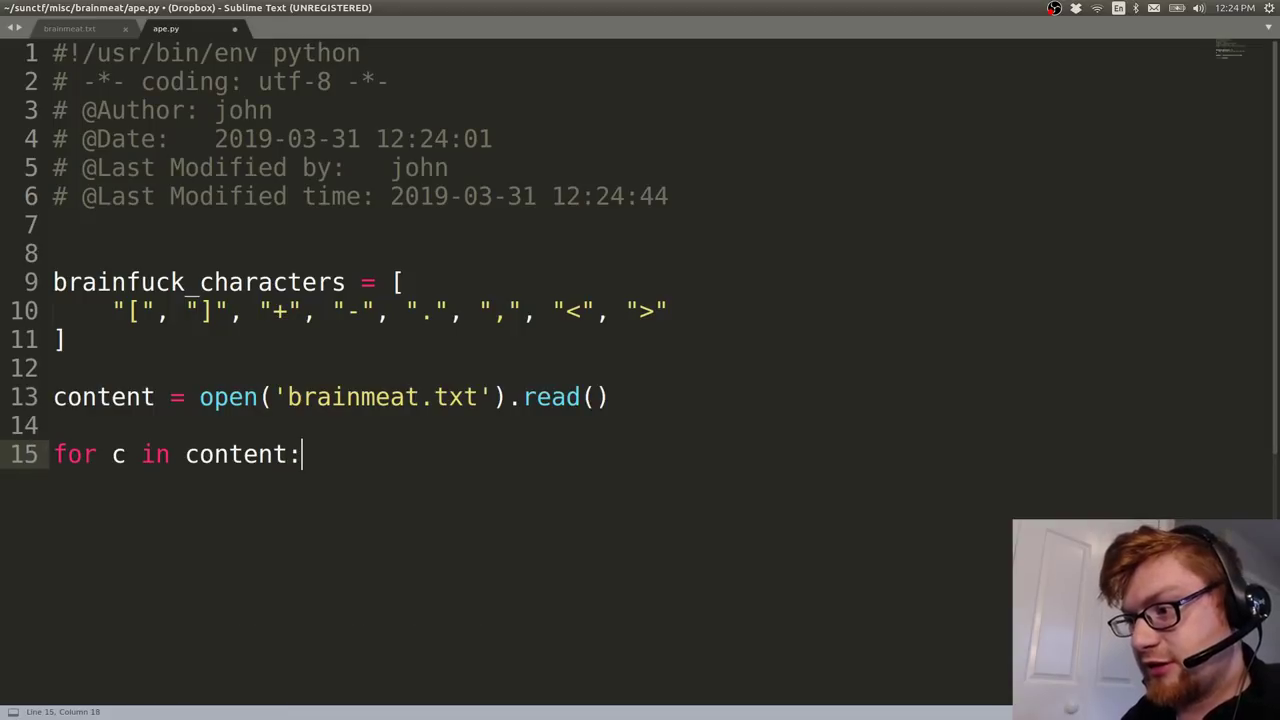
# Add an if test for characters in brainfuck_characters.
pyautogui.press('Return')
pyautogui.write('if br')
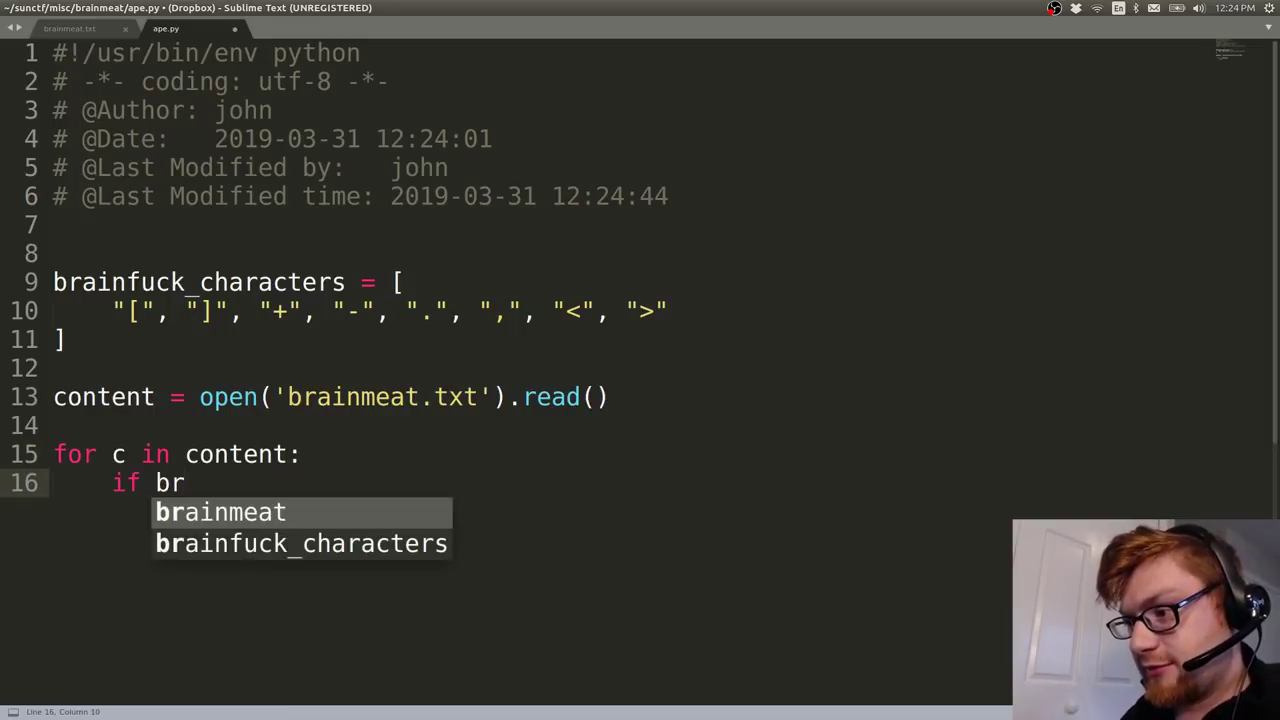
pyautogui.press('BackSpace')
pyautogui.press('BackSpace')
pyautogui.write('c i')
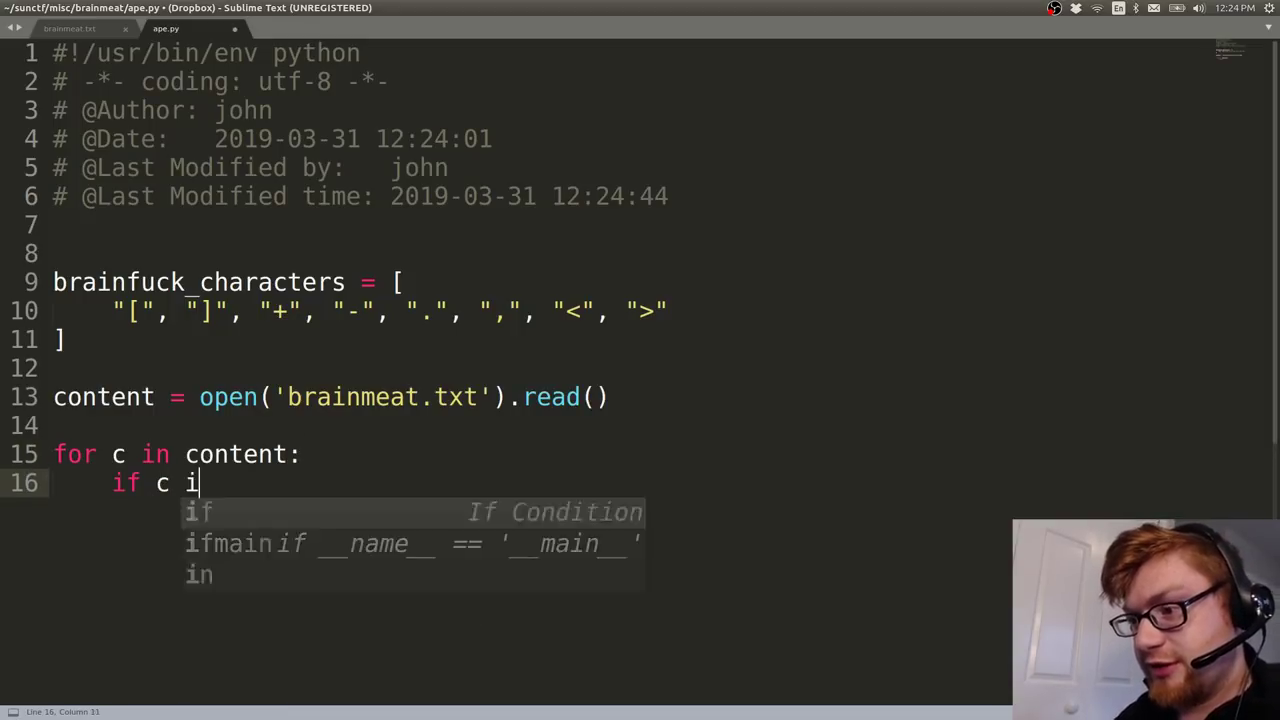
pyautogui.write('n br')
pyautogui.press('Down')
pyautogui.press('Return')
pyautogui.hotkey('ctrl', 's')
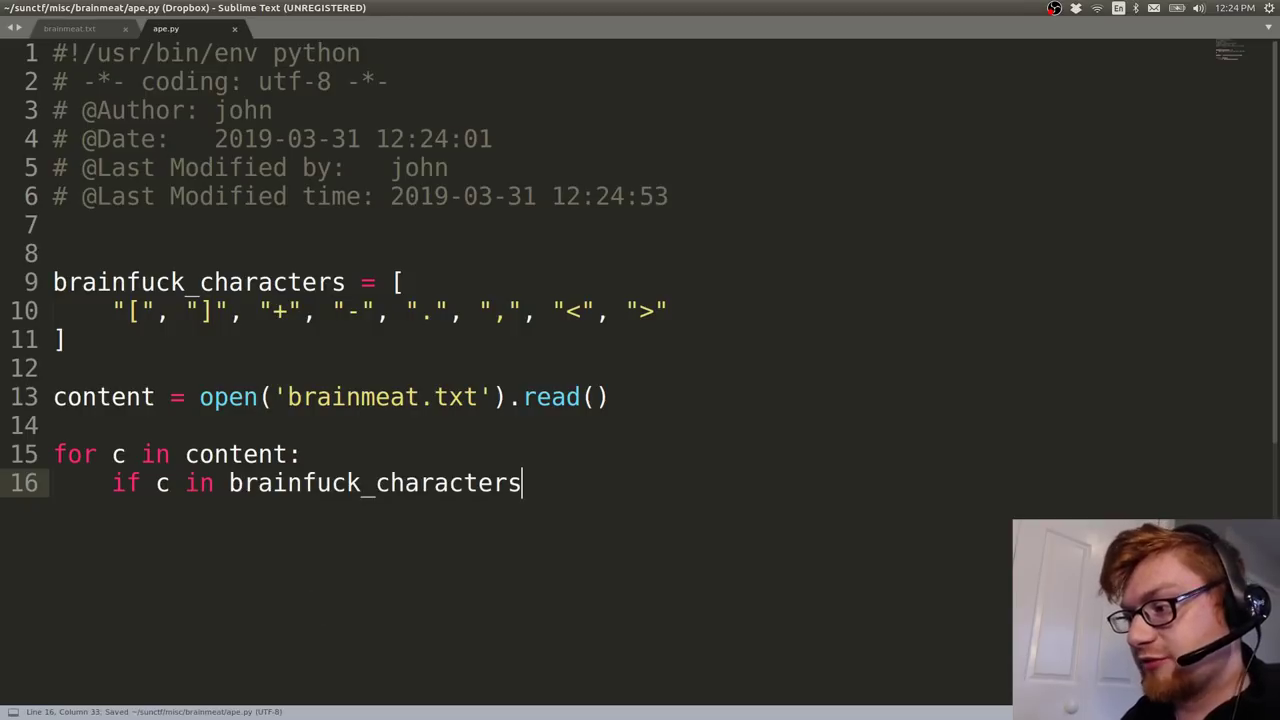
pyautogui.write(':')
pyautogui.press('Return')
pyautogui.hotkey('ctrl', 's')
# Insert the bf list declaration above the for loop and save.
pyautogui.press('Up')
pyautogui.press('Up')
pyautogui.press('Home')
pyautogui.press('Return')
pyautogui.press('Up')
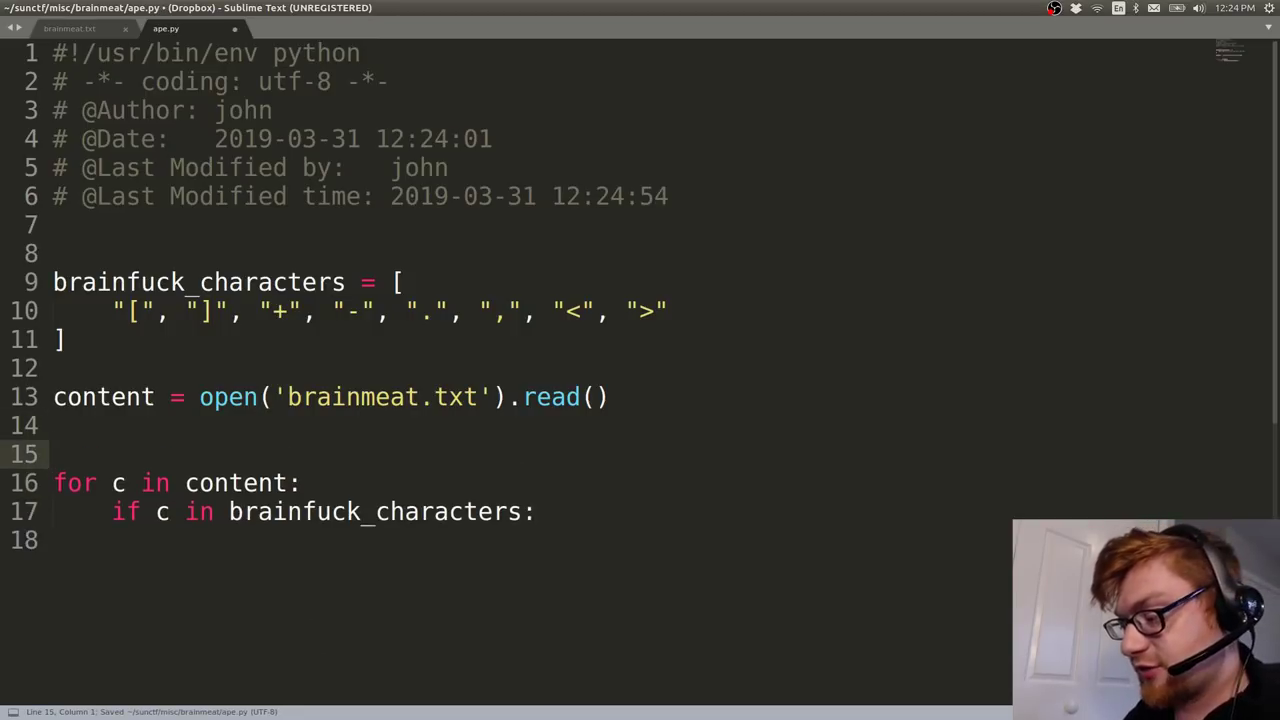
pyautogui.write('bf = []')
pyautogui.hotkey('ctrl', 's')
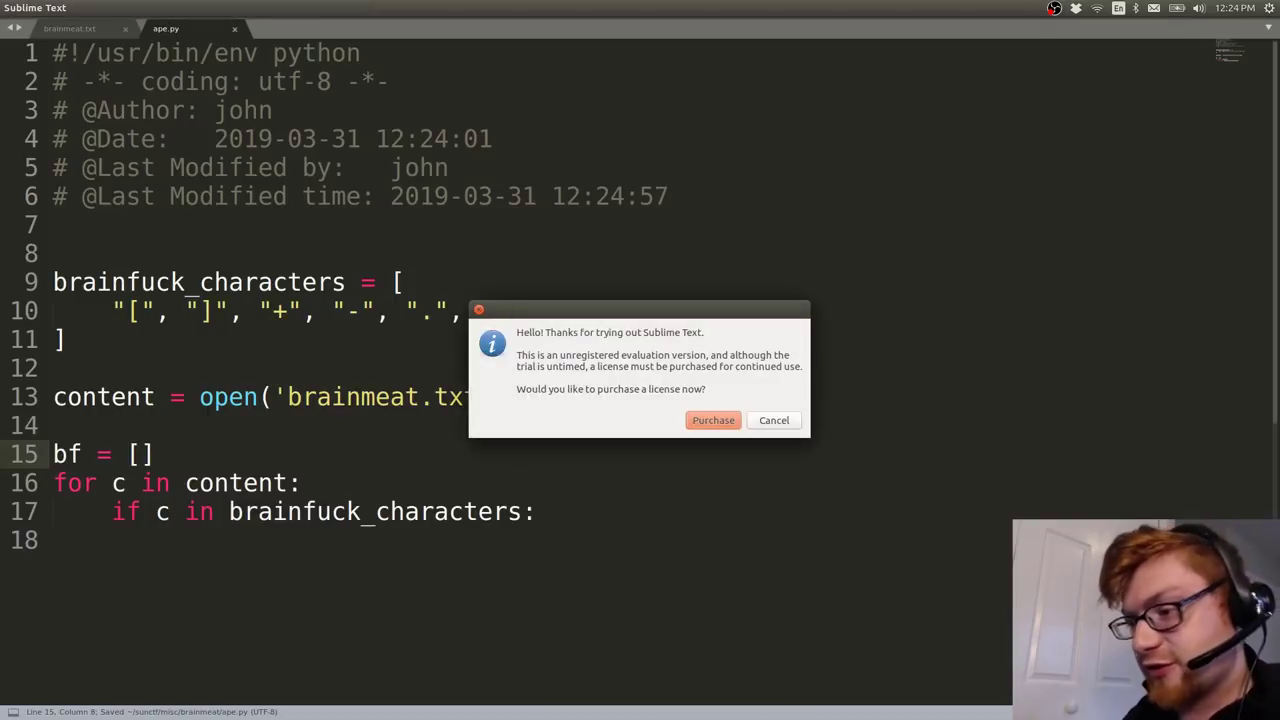
pyautogui.press('Escape')
# Append each matching character to bf inside the if block.
pyautogui.press('Down')
pyautogui.press('Down')
pyautogui.press('Down')
pyautogui.press('Tab')
pyautogui.press('Tab')
pyautogui.scroll(-1, 640, 360)
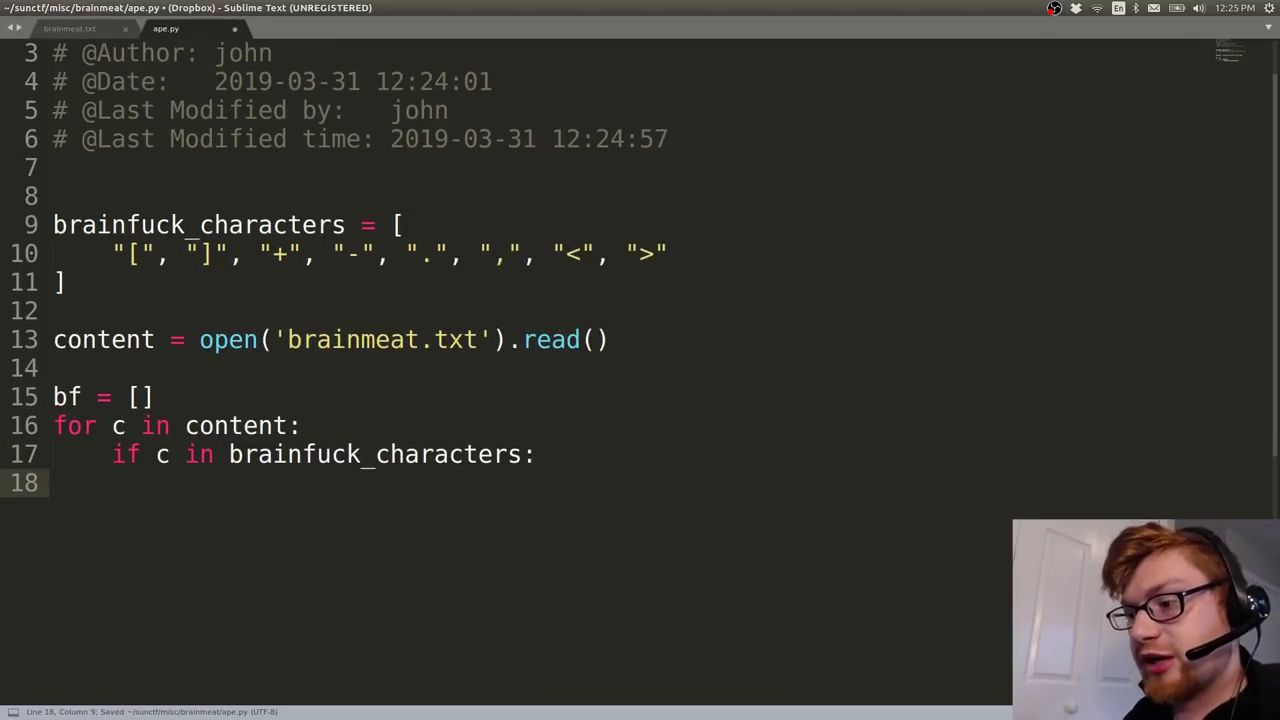
pyautogui.write('bf.ao')
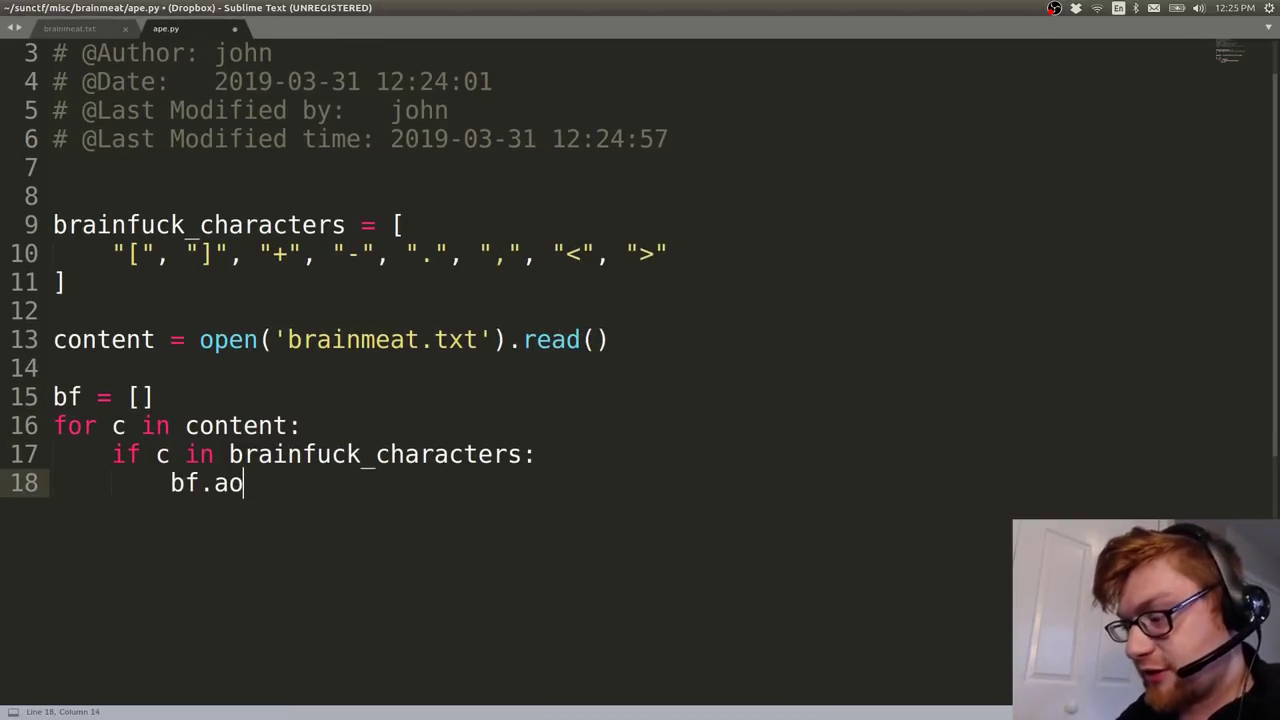
pyautogui.press('BackSpace')
pyautogui.write('ppend(')
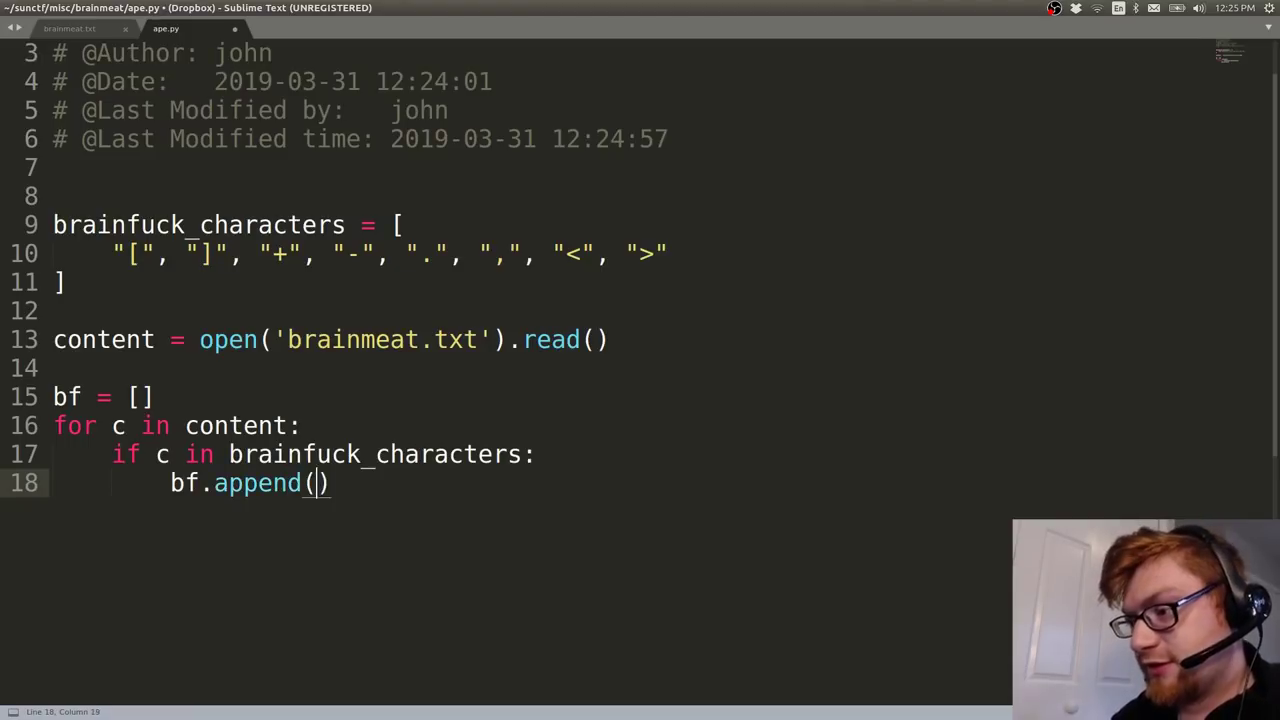
pyautogui.write('c)')
pyautogui.press('Return')
pyautogui.hotkey('ctrl', 's')
# Print ''.join(bf), run the script, and select the brainfuck output line.
pyautogui.press('Return')
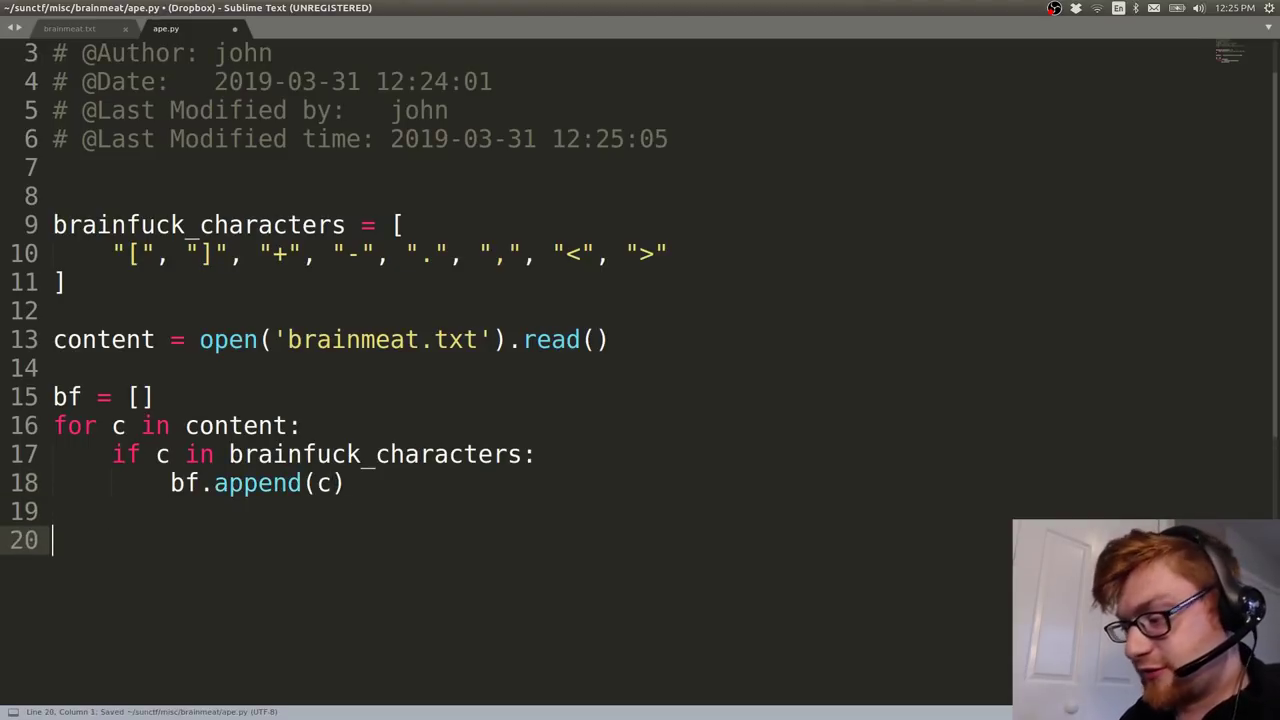
pyautogui.write("print ''.joi")
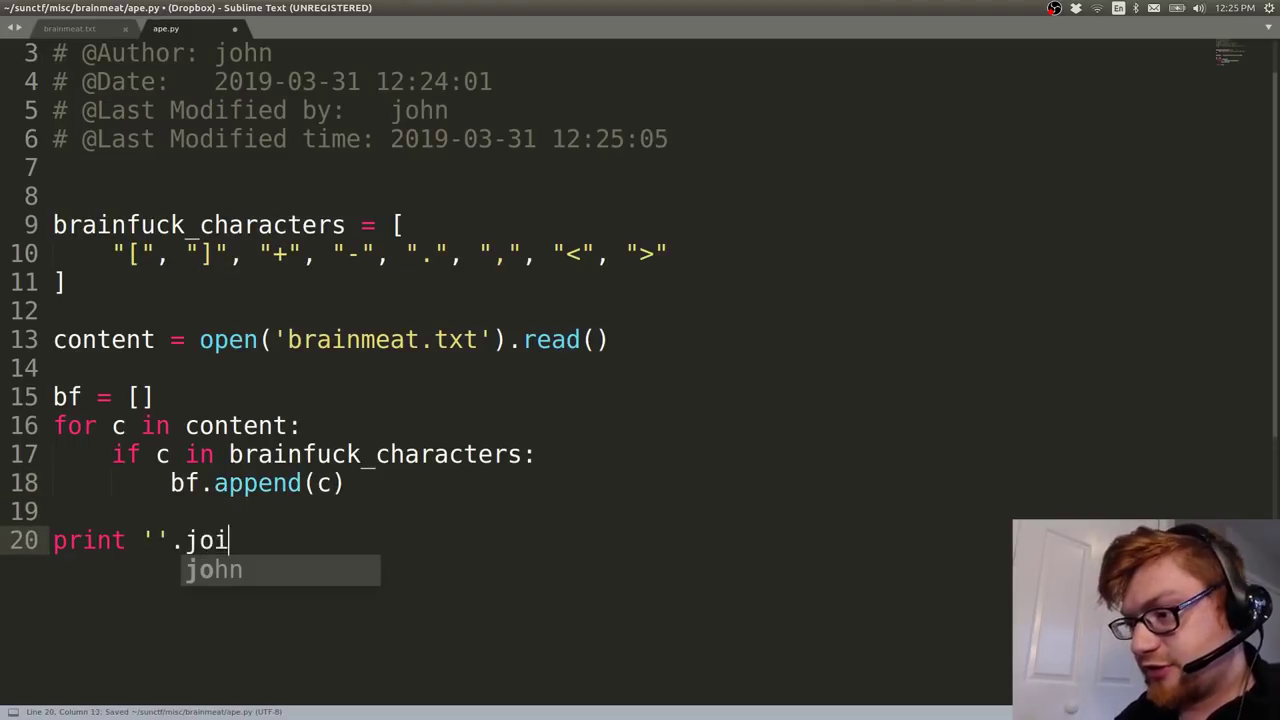
pyautogui.write('n(br')
pyautogui.press('BackSpace')
pyautogui.write('f')
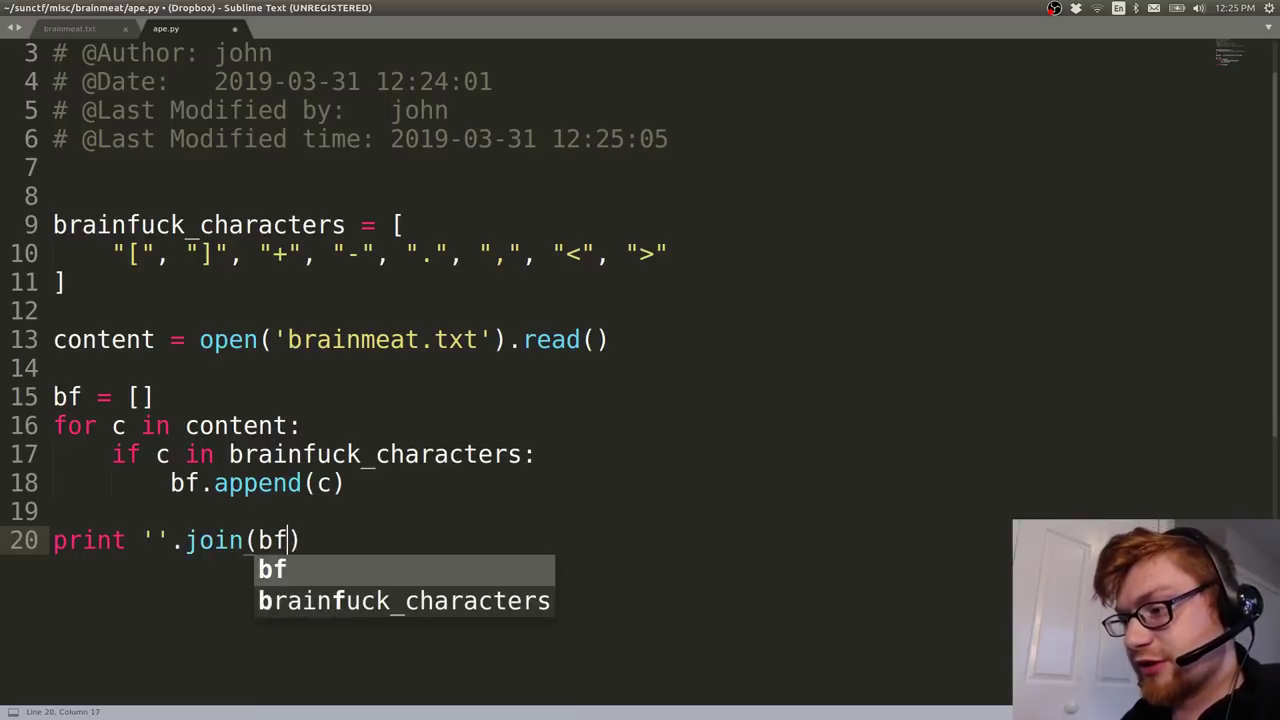
pyautogui.write(')')
pyautogui.hotkey('ctrl', 's')
pyautogui.hotkey('ctrl', 'b')
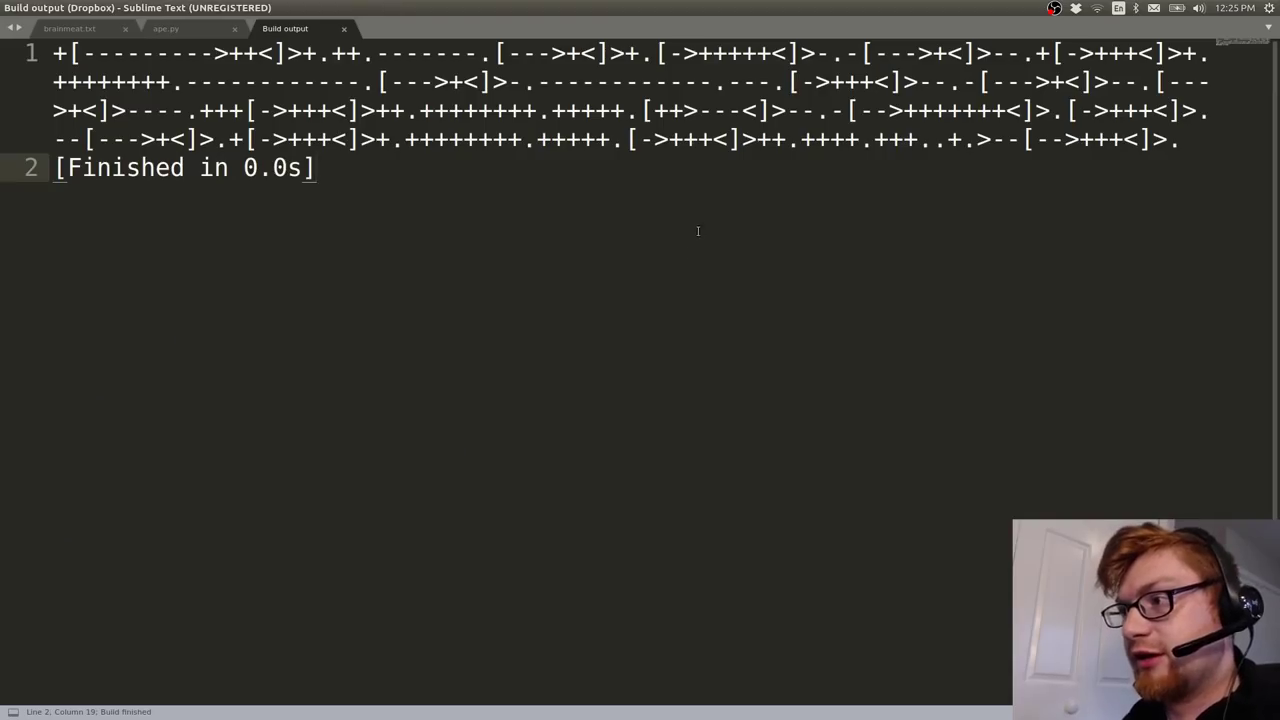
pyautogui.moveTo(1180, 142); pyautogui.dragTo(52, 52)
pyautogui.hotkey('ctrl', 'c')
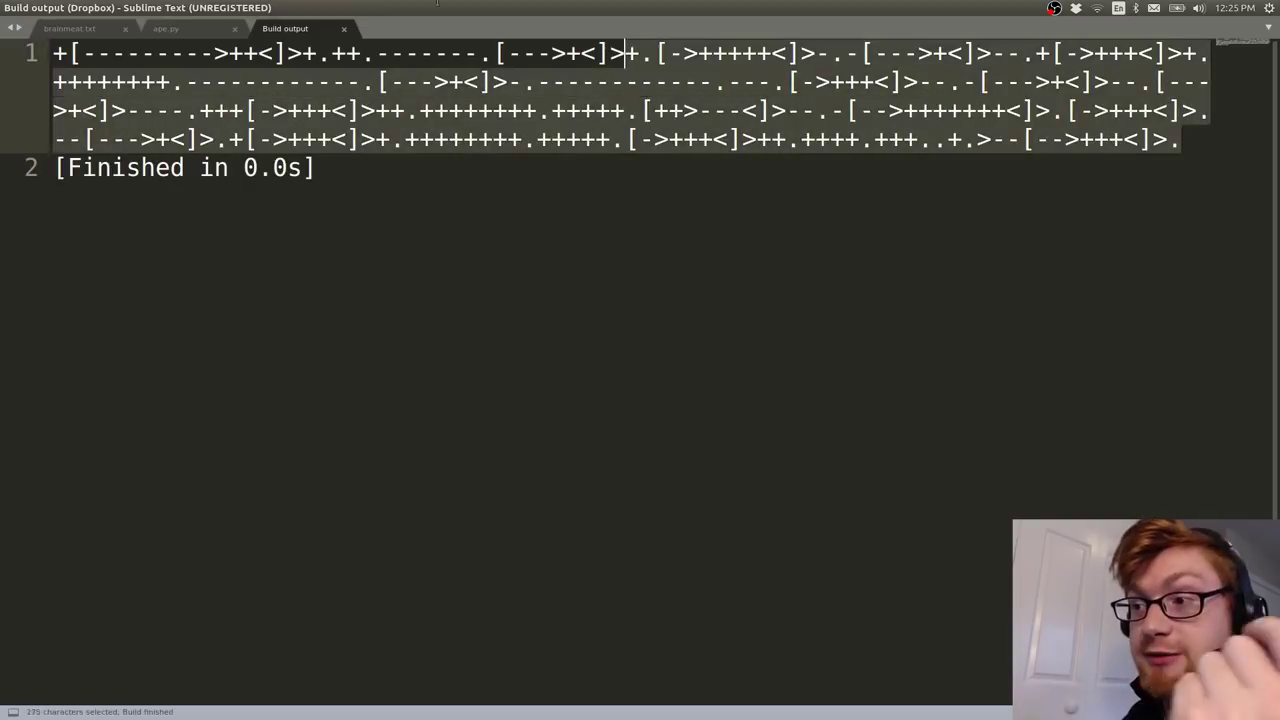
# Load tio.run in a new Firefox tab and filter the languages by 'brain'.
pyautogui.hotkey('alt', 'Tab')
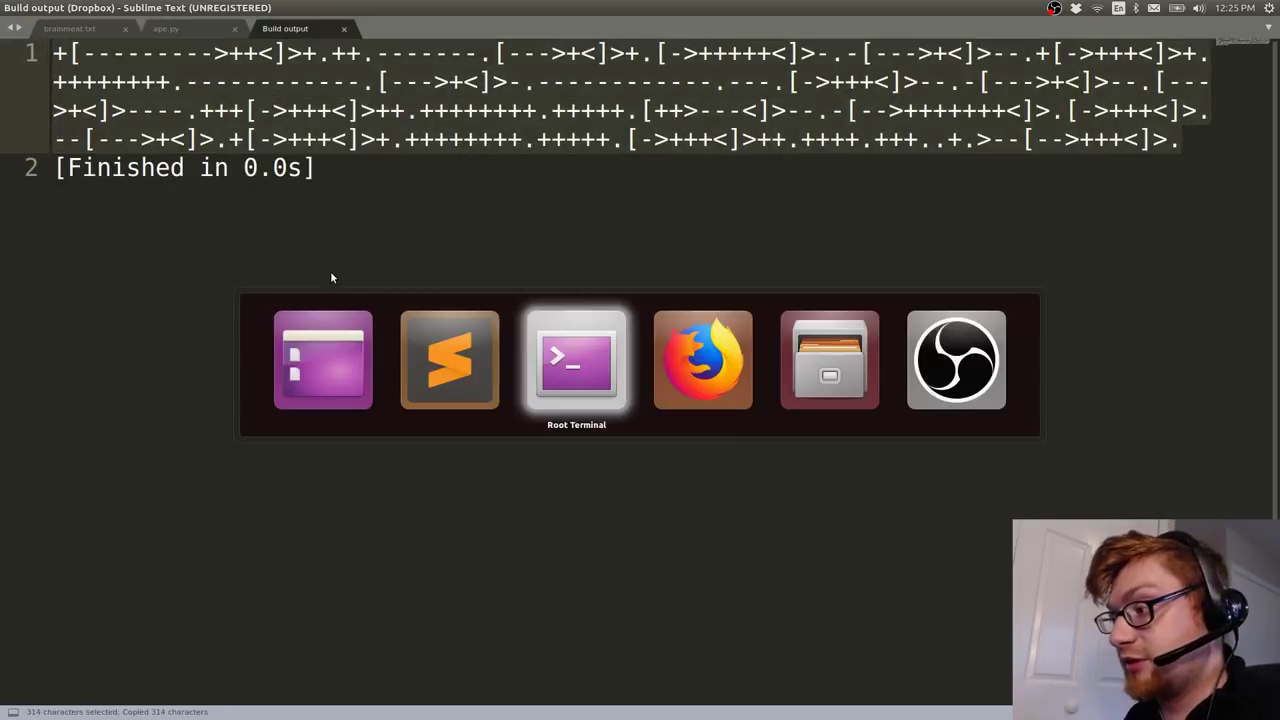
pyautogui.hotkey('ctrl', 't')
pyautogui.write('brainf')
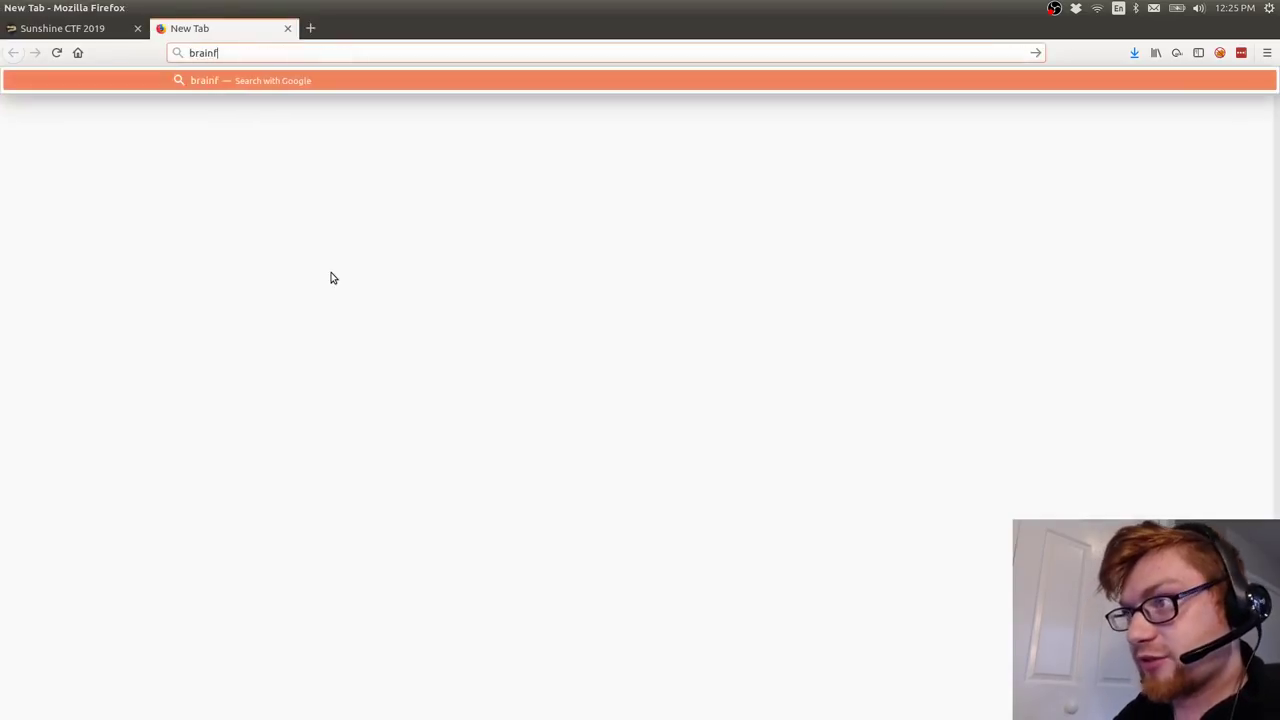
pyautogui.hotkey('ctrl', 'BackSpace')
pyautogui.write('tio.run')
pyautogui.press('Return')
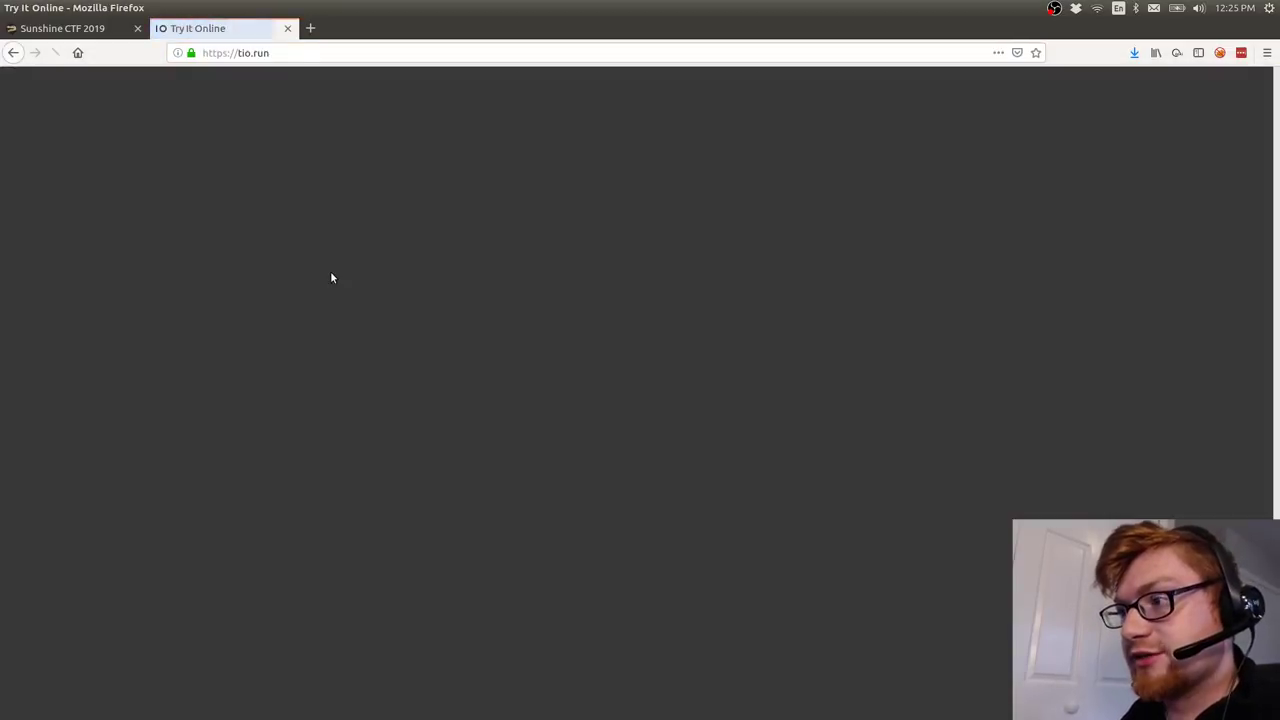
pyautogui.hotkey('ctrl', '+')
pyautogui.hotkey('ctrl', '+')
pyautogui.hotkey('ctrl', '+')
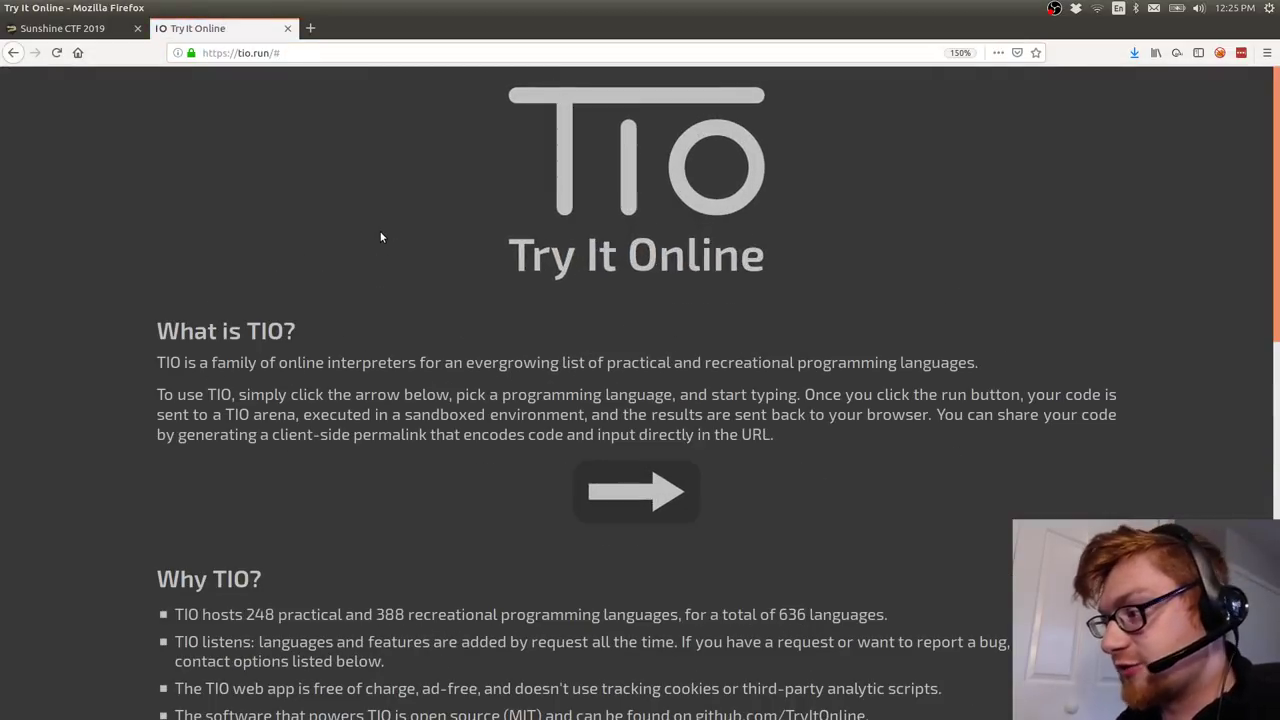
pyautogui.click(602, 487)
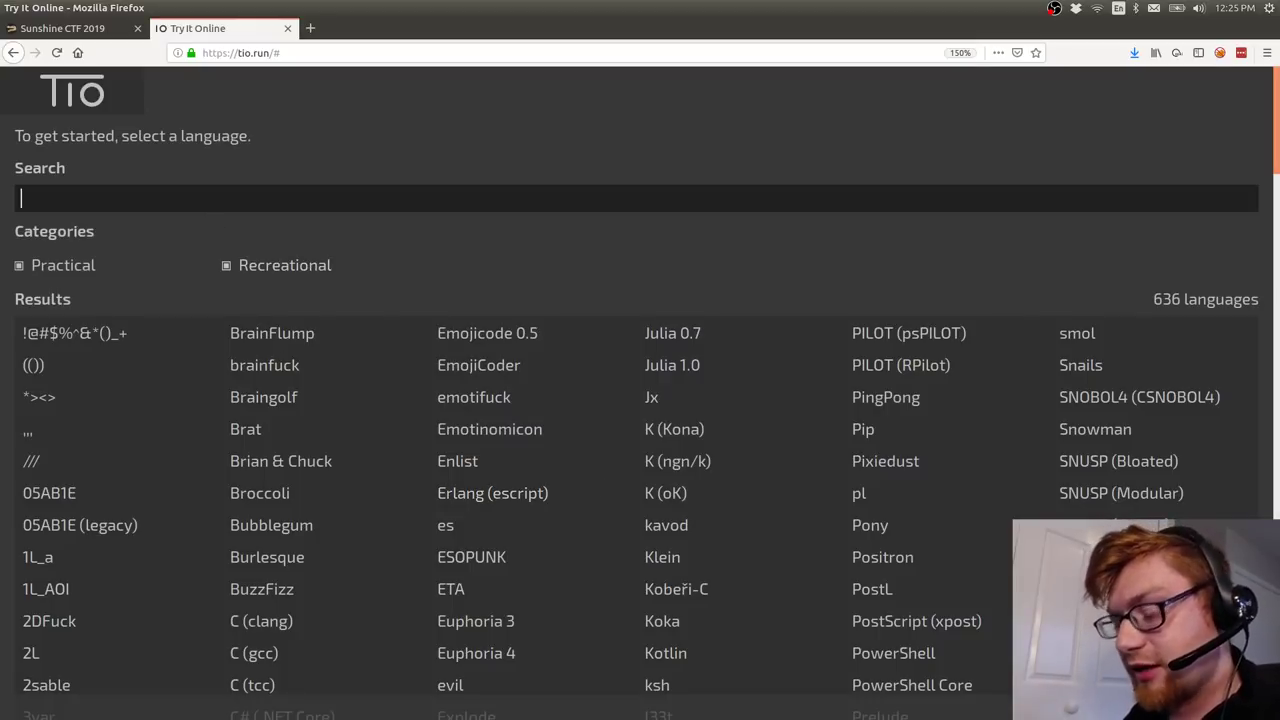
pyautogui.write('brian')
pyautogui.press('BackSpace')
pyautogui.press('BackSpace')
pyautogui.press('BackSpace')
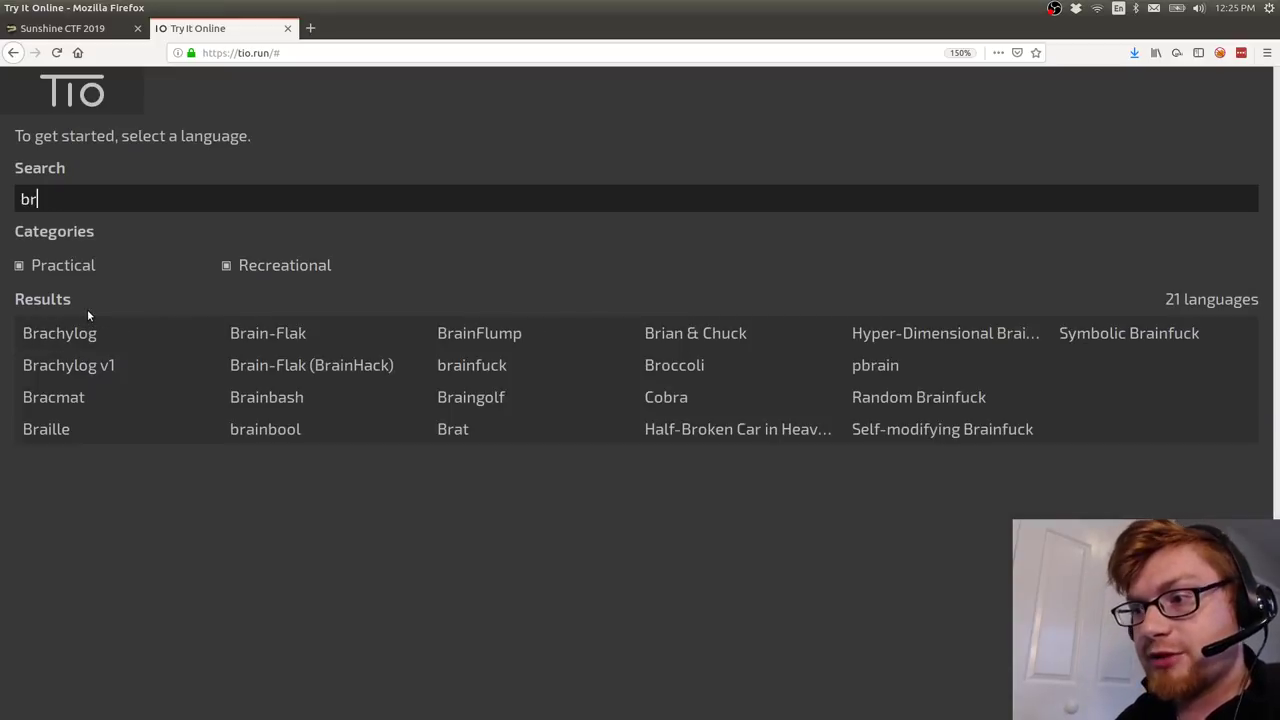
pyautogui.write('ain')
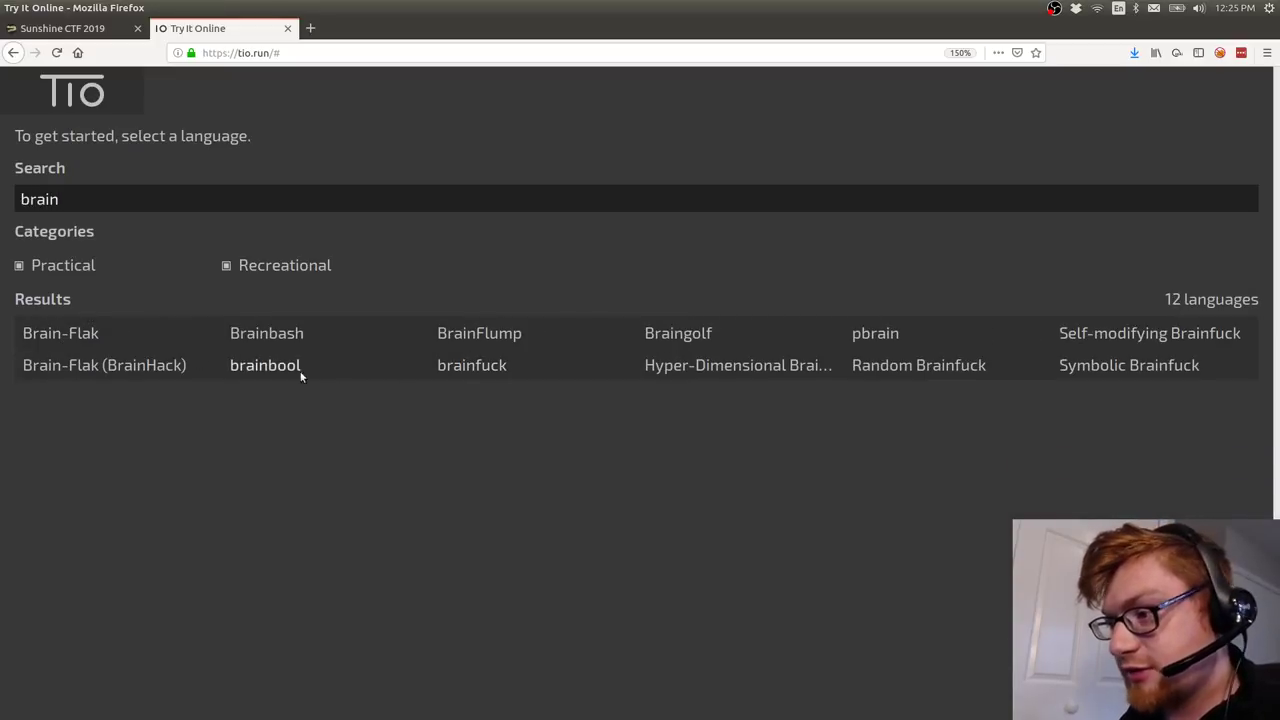
# Run the pasted code as brainfuck, revealing sun{fuck_the-brain#we!got^beef}.
pyautogui.click(492, 367)
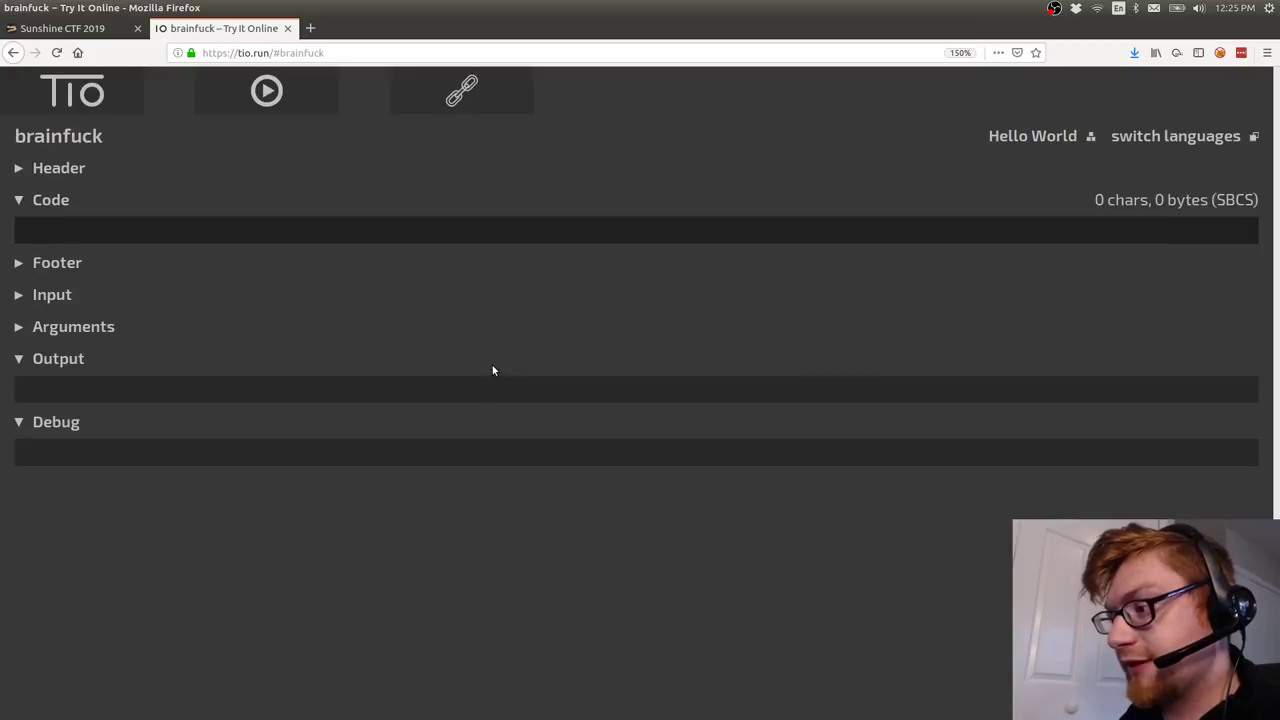
pyautogui.hotkey('ctrl', 'v')
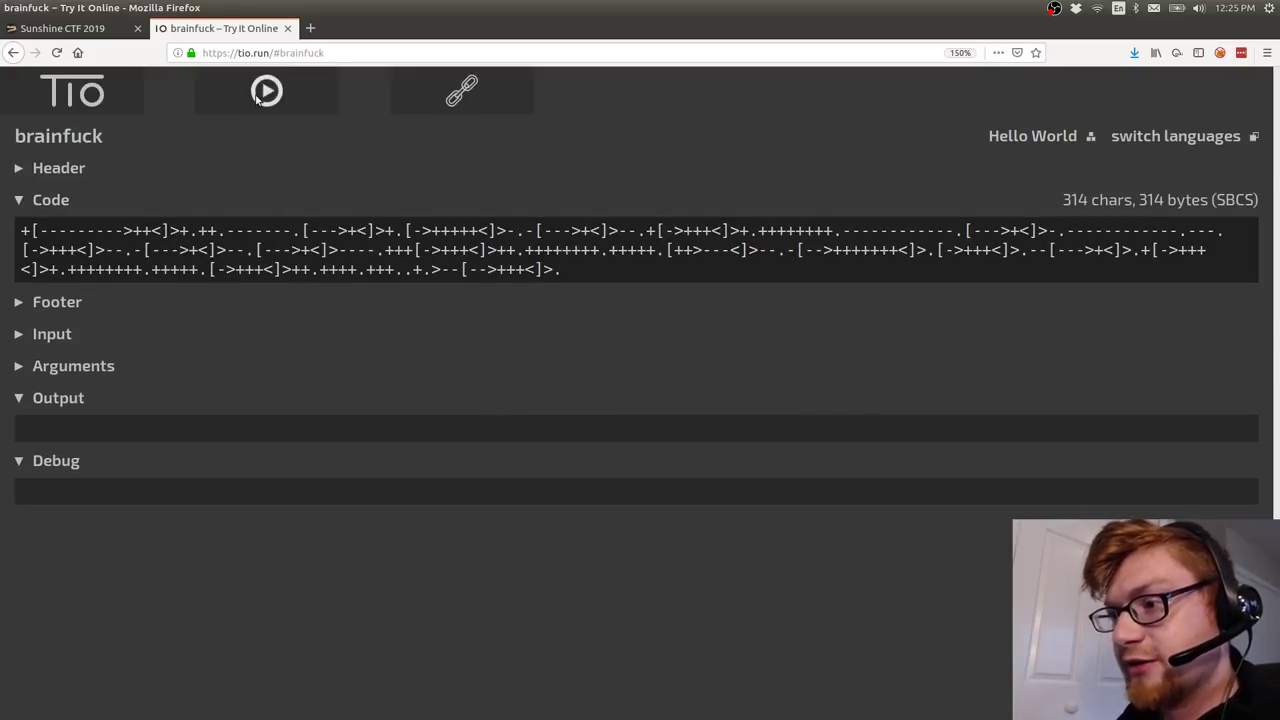
pyautogui.click(262, 93)
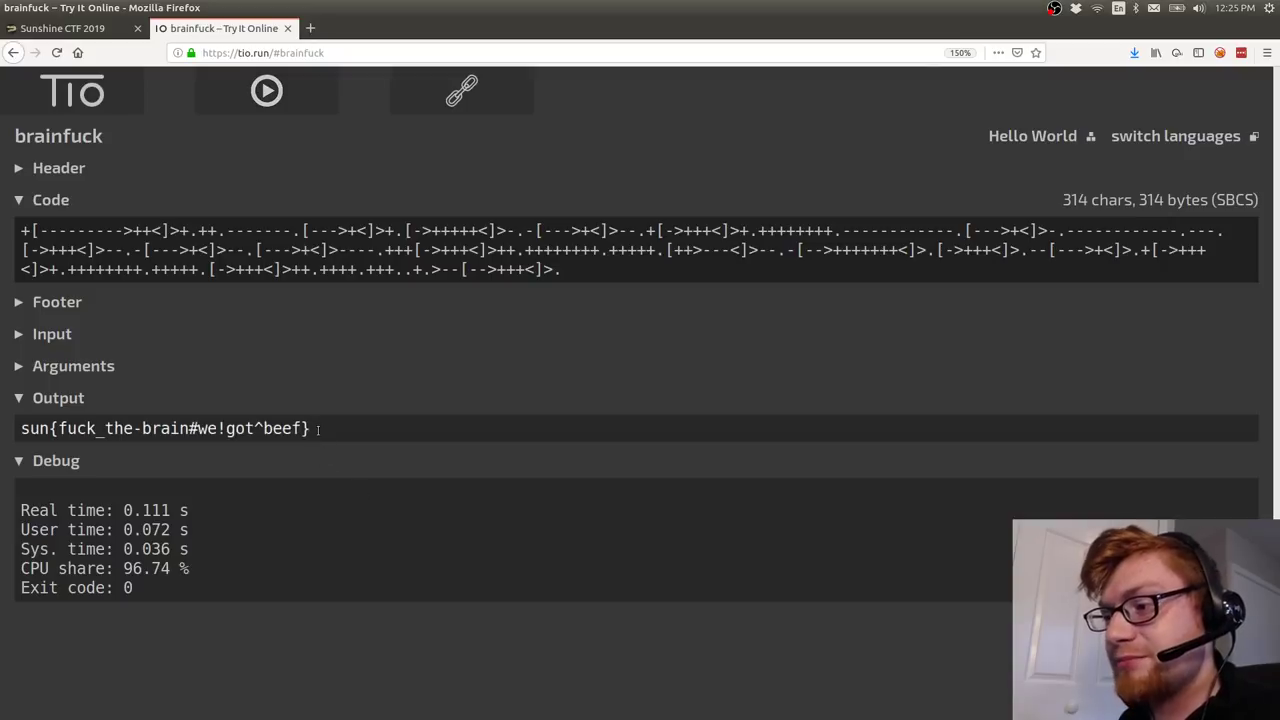
pyautogui.moveTo(312, 428); pyautogui.dragTo(11, 434)
pyautogui.click(375, 371)
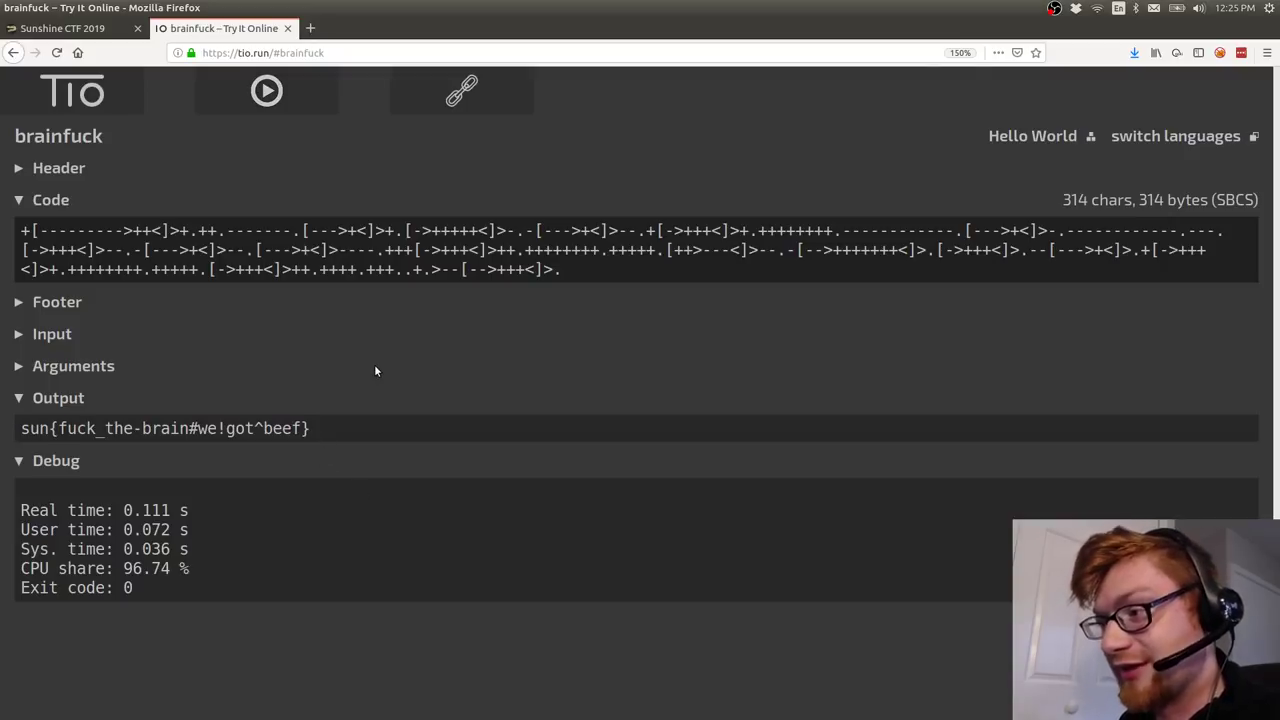
pyautogui.hotkey('alt', 'Tab')
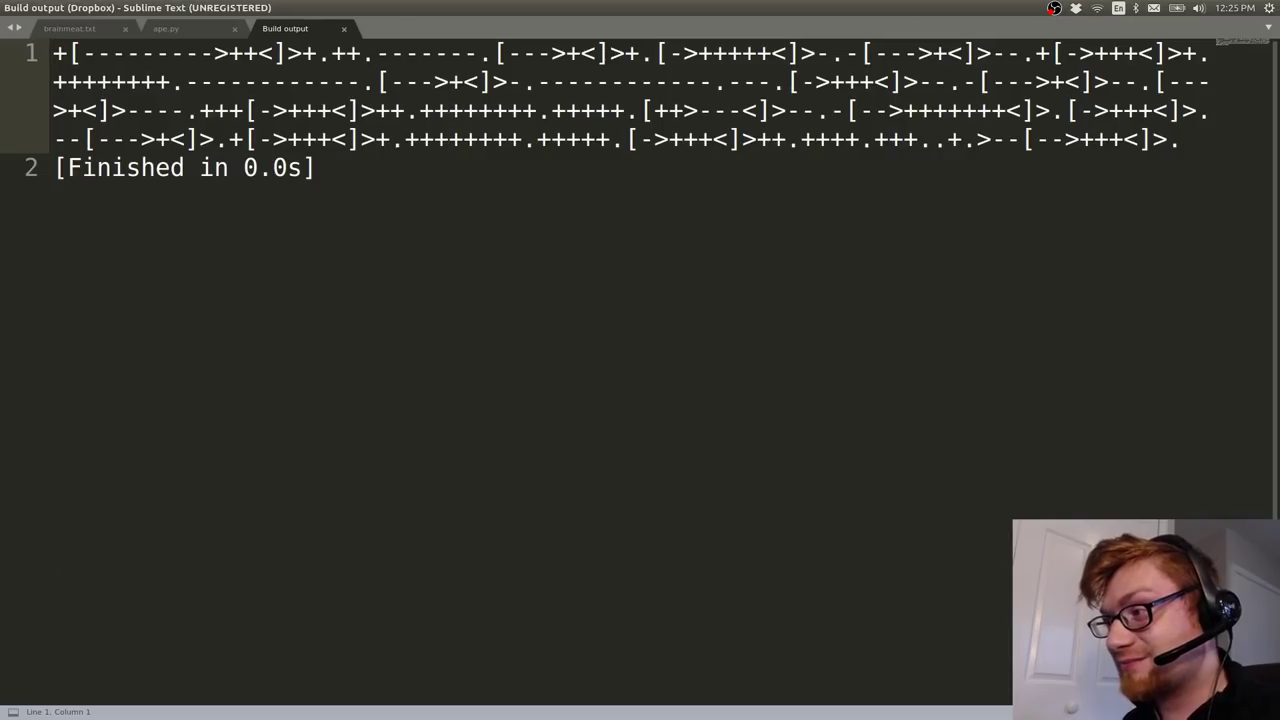
# Select a [ bracket in brainmeat.txt, then return to the ape.py tab.
pyautogui.hotkey('ctrl', 'pageup')
pyautogui.hotkey('ctrl', 'pageup')
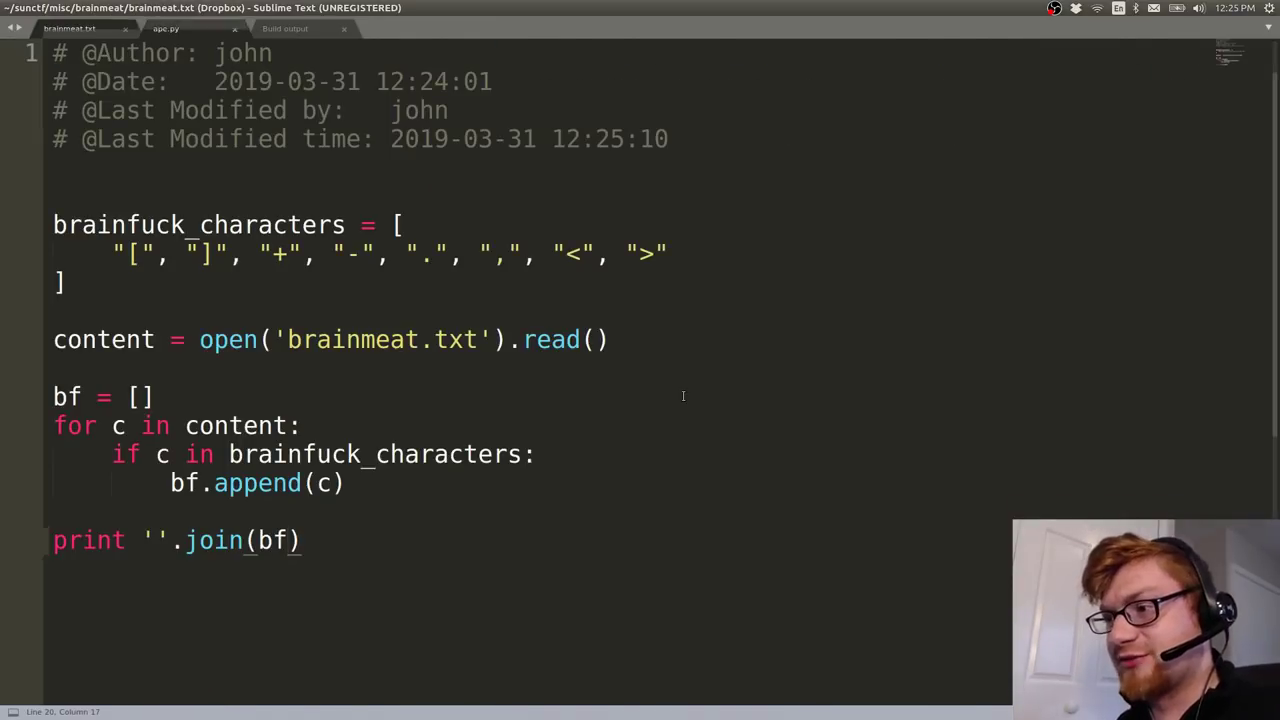
pyautogui.click(670, 288)
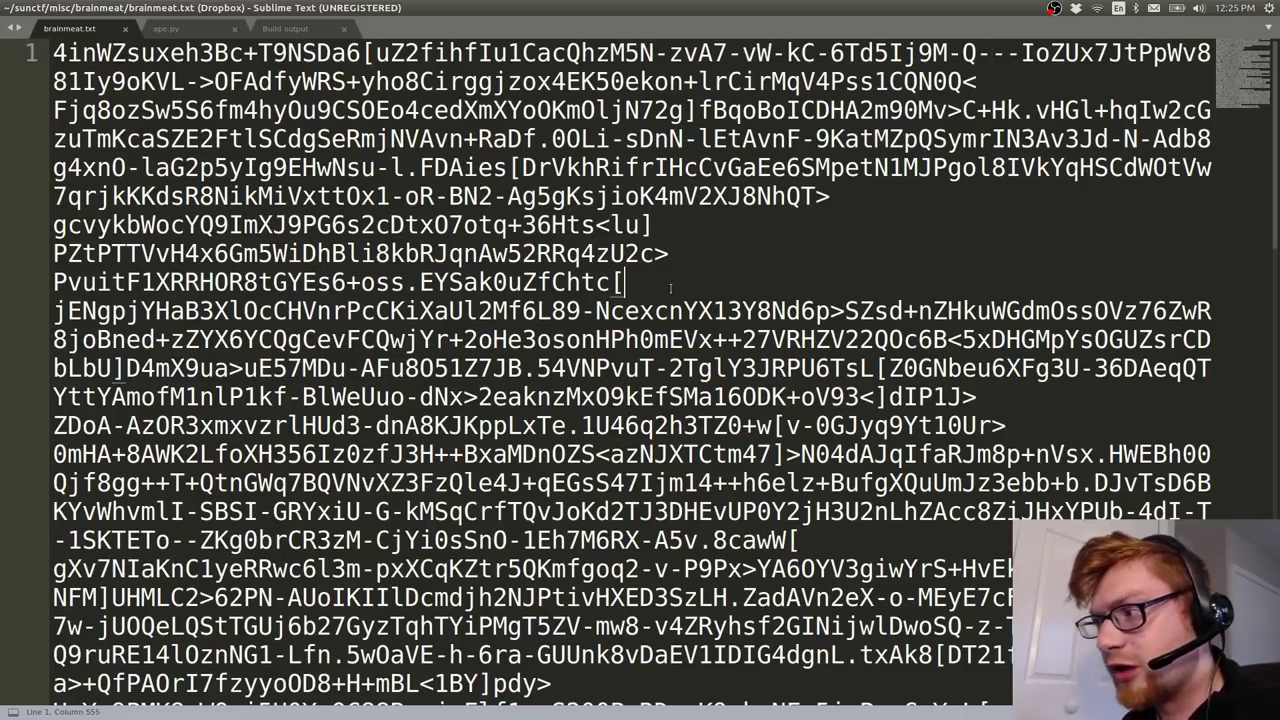
pyautogui.hotkey('shift', 'Left')
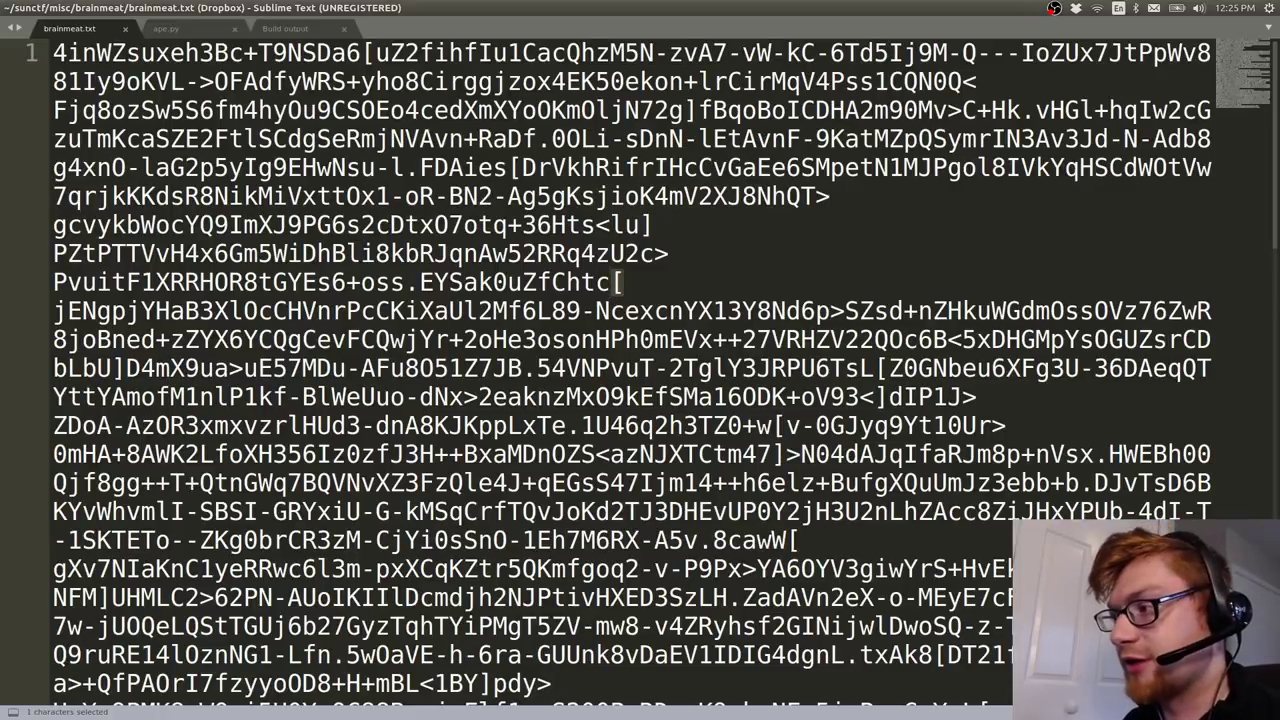
pyautogui.hotkey('ctrl', 'Tab')
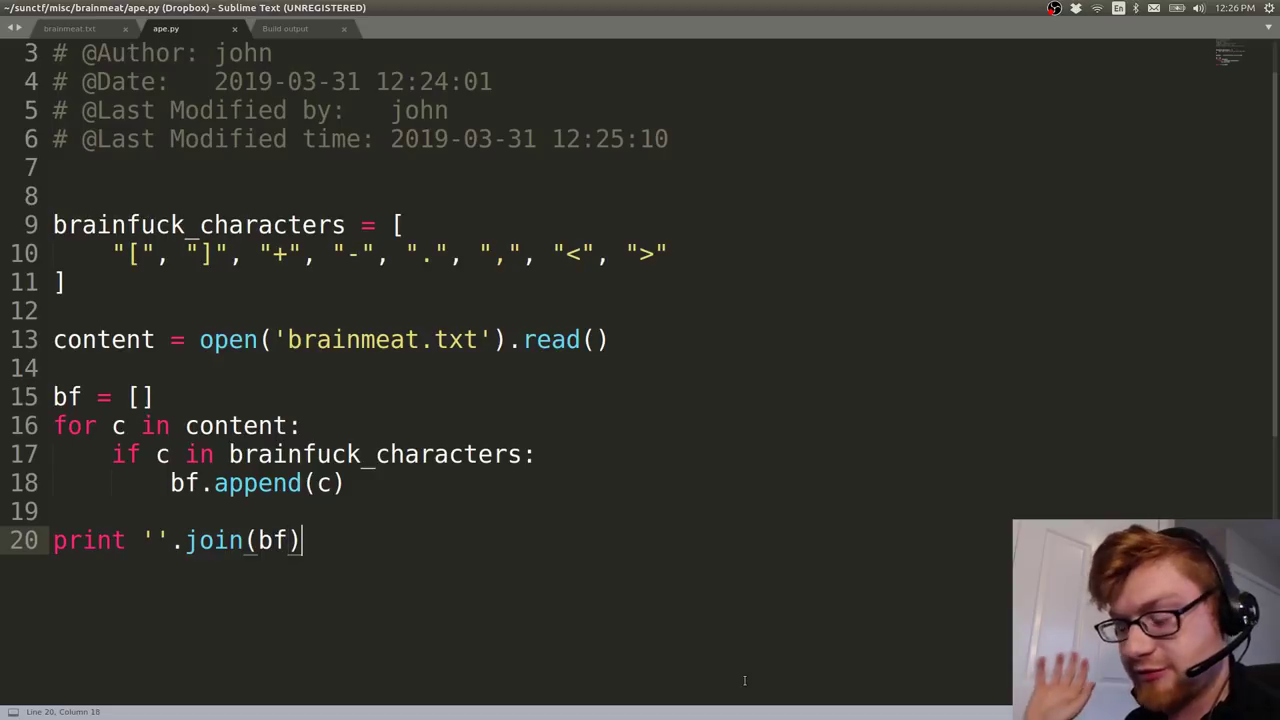
pyautogui.hotkey('ctrl', 's')
pyautogui.scroll(1, 744, 680)
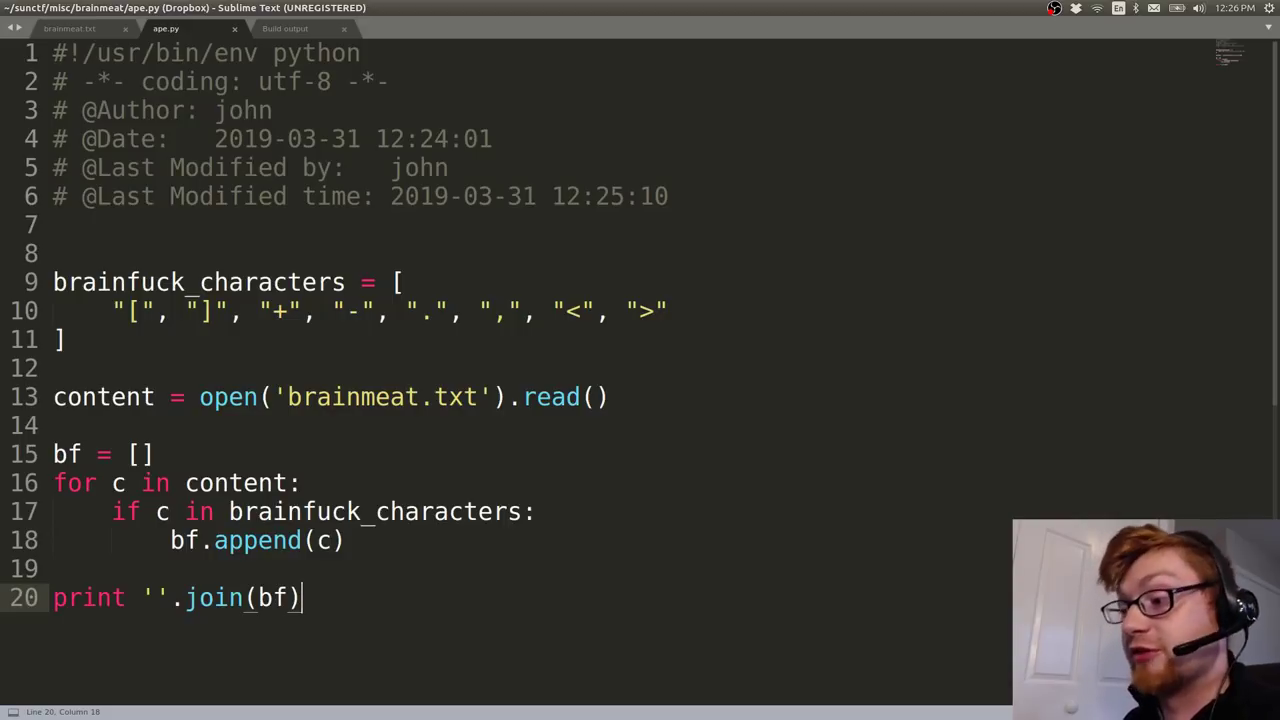
pyautogui.hotkey('ctrl', 'a')
pyautogui.press('Left')
pyautogui.hotkey('ctrl', 's')
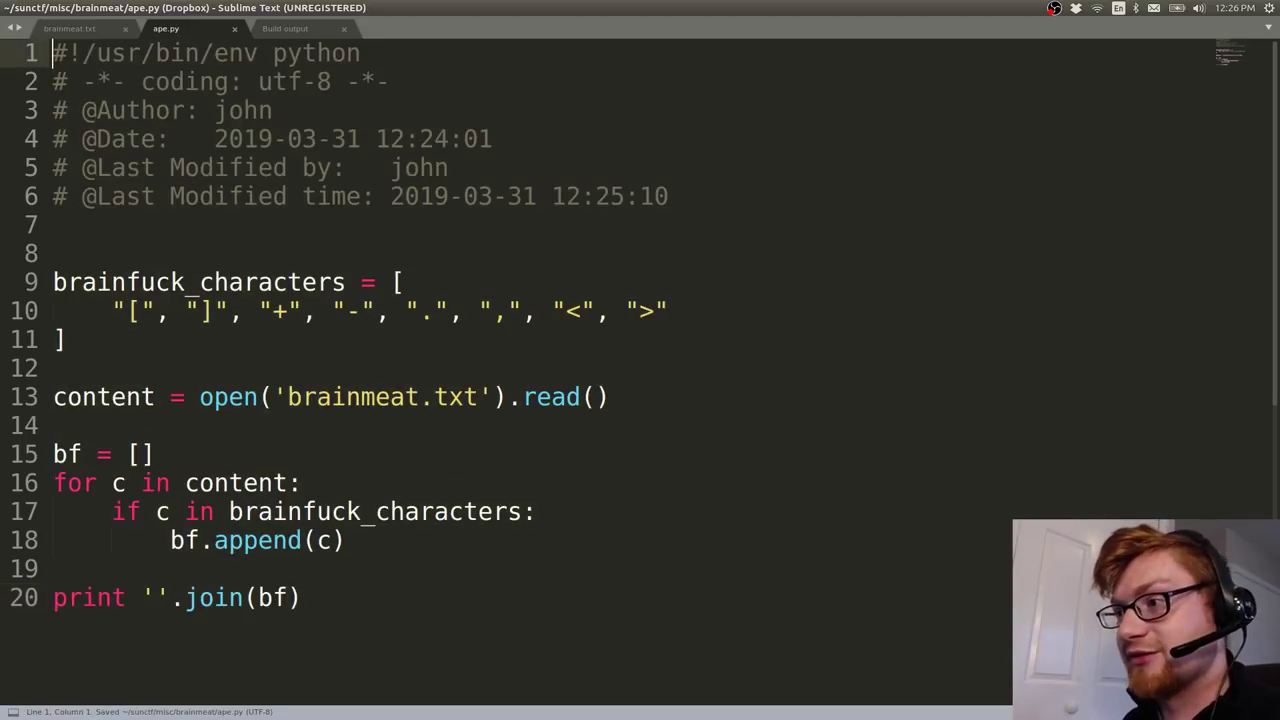